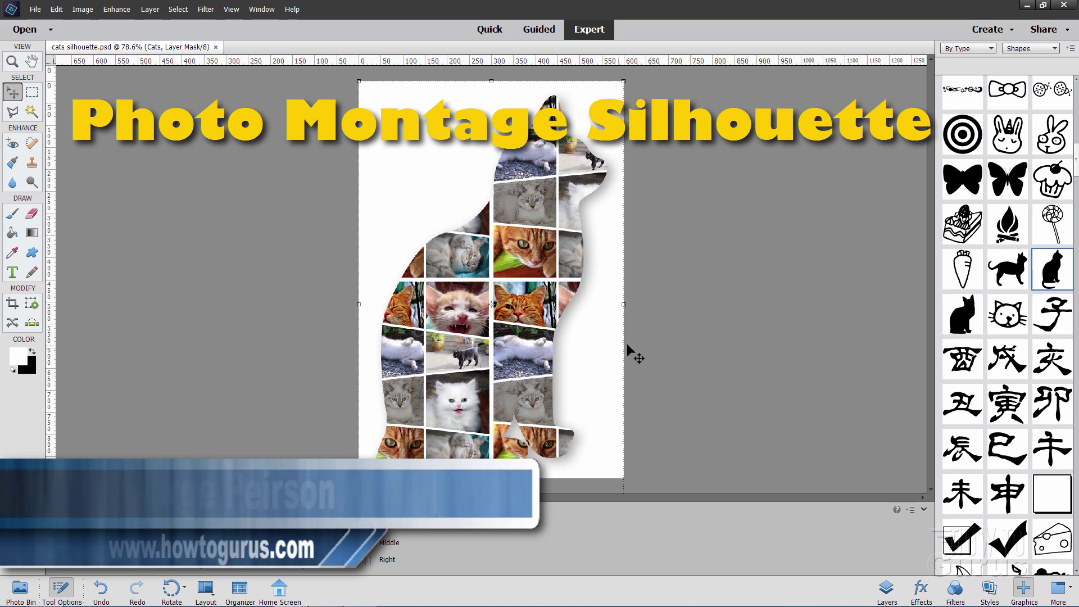
# - Close cats silhouette.psd and show thumbnails of the open cat photos in the Photo Bin
pyautogui.click(215, 47)
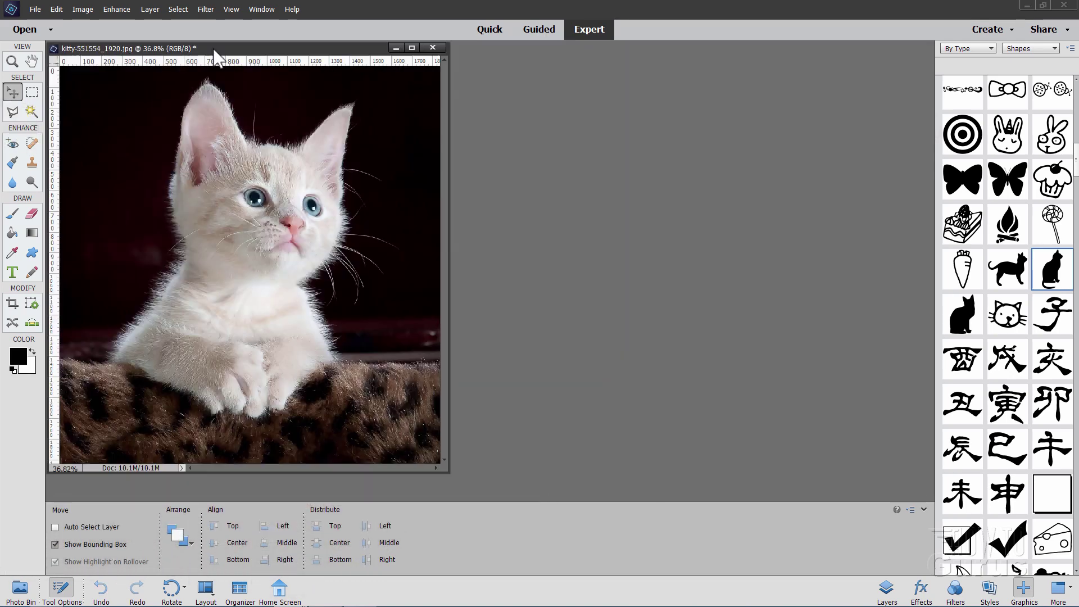
pyautogui.click(19, 590)
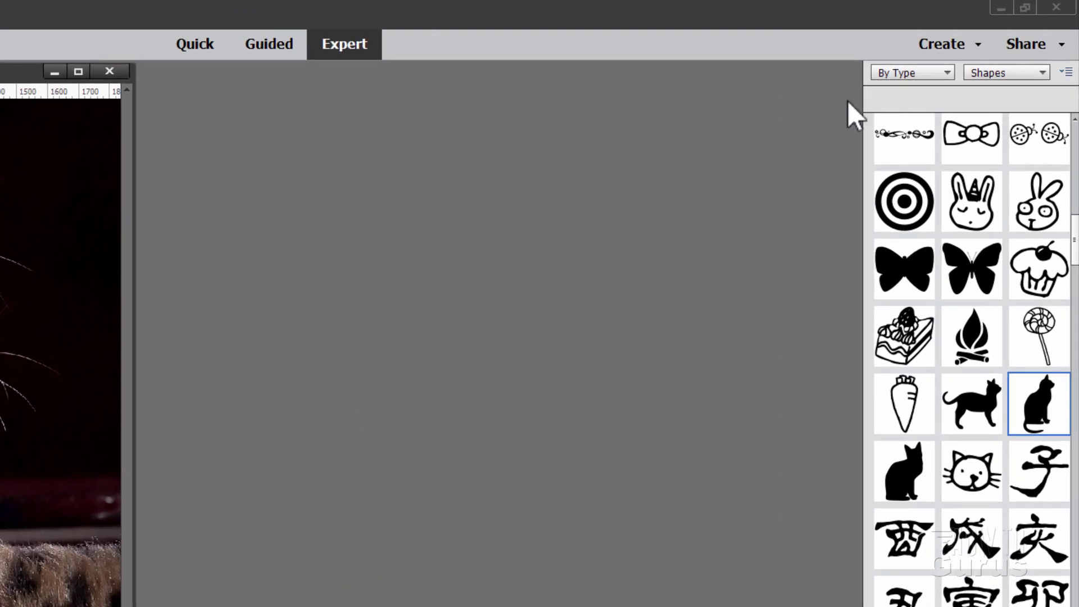
# - Start a Photo Collage from the cat photos using the second two-column Portrait layout
pyautogui.click(939, 43)
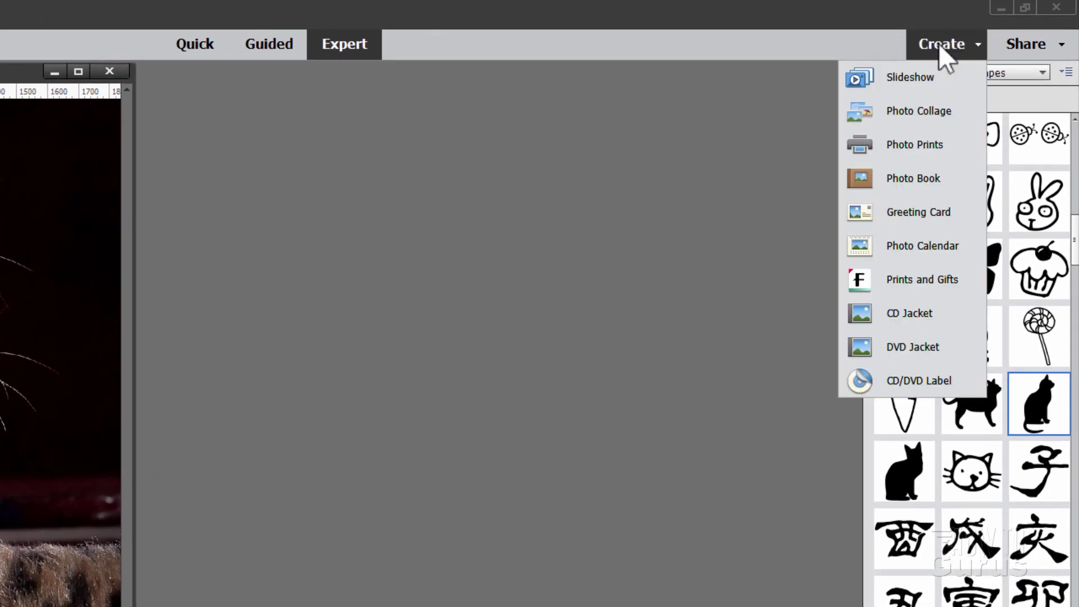
pyautogui.click(900, 110)
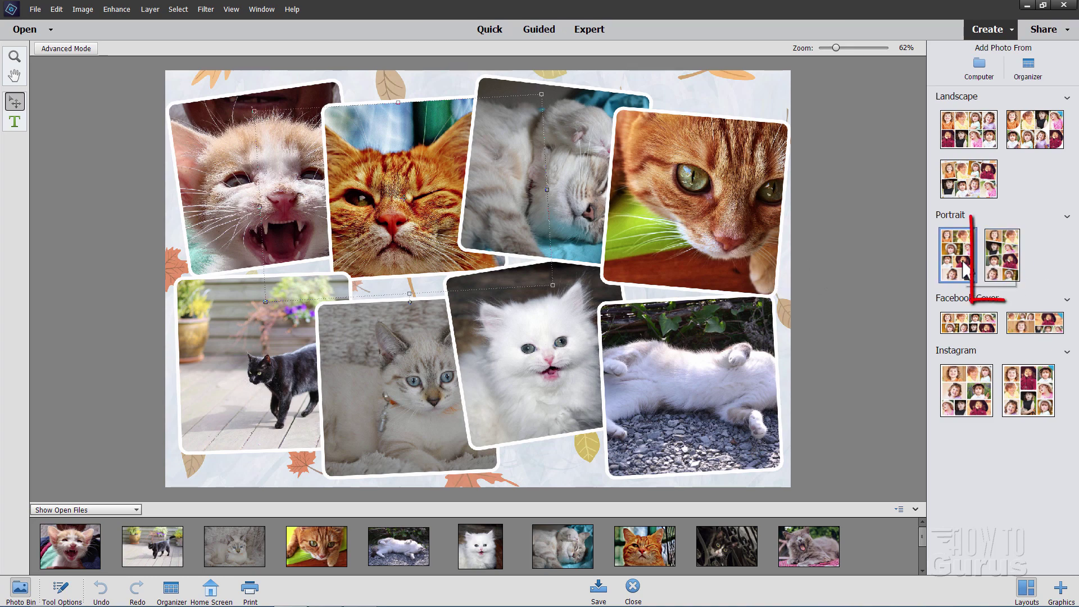
pyautogui.click(1001, 263)
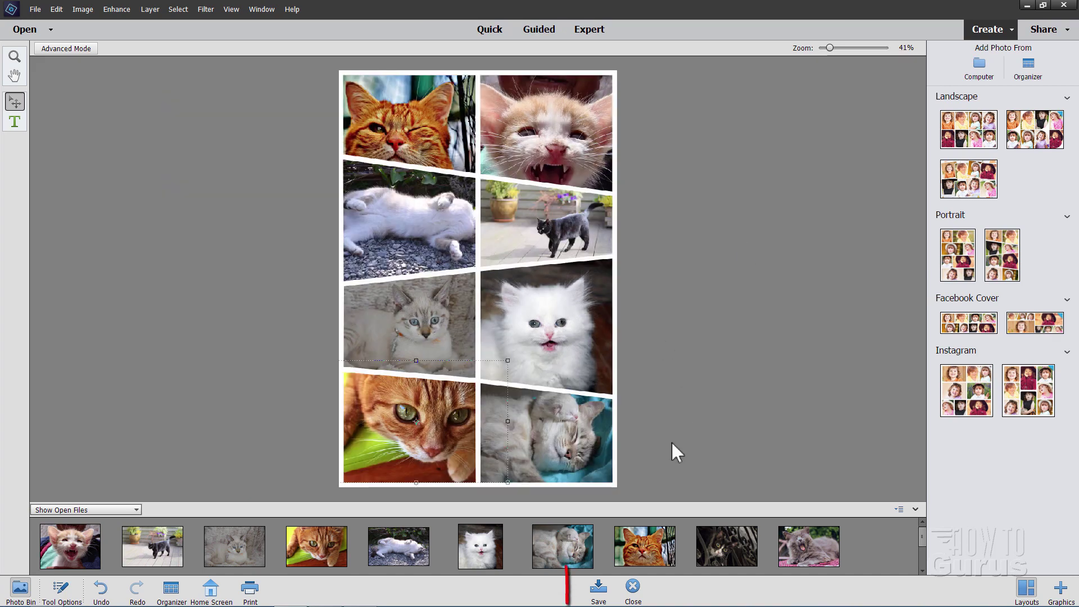
# - Save the collage in Photoshop (*.PSD;*.PDD) format as 'cats silhouette'
pyautogui.click(599, 588)
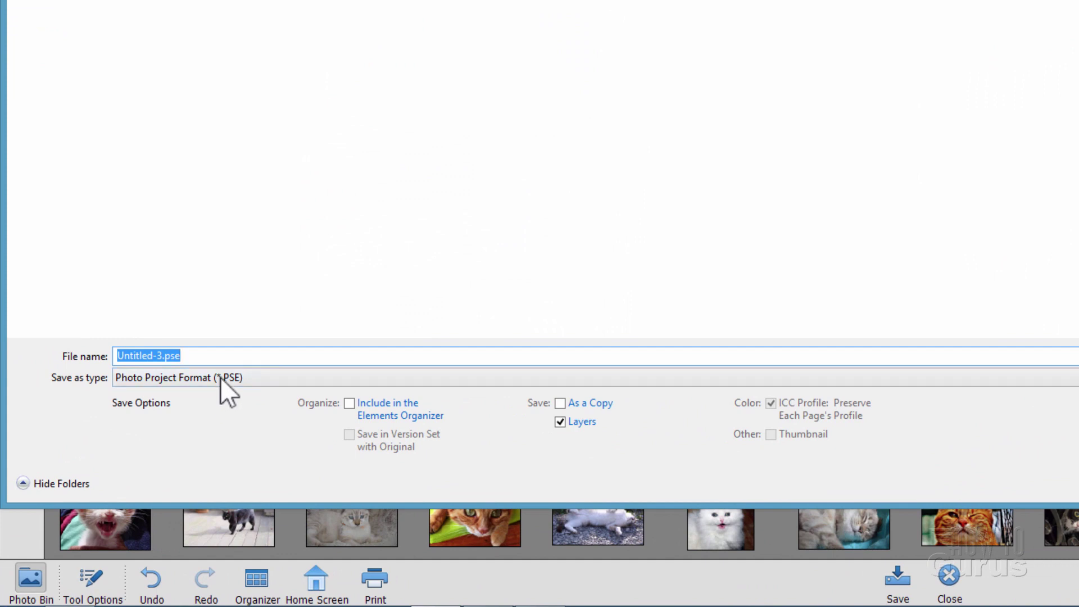
pyautogui.click(262, 377)
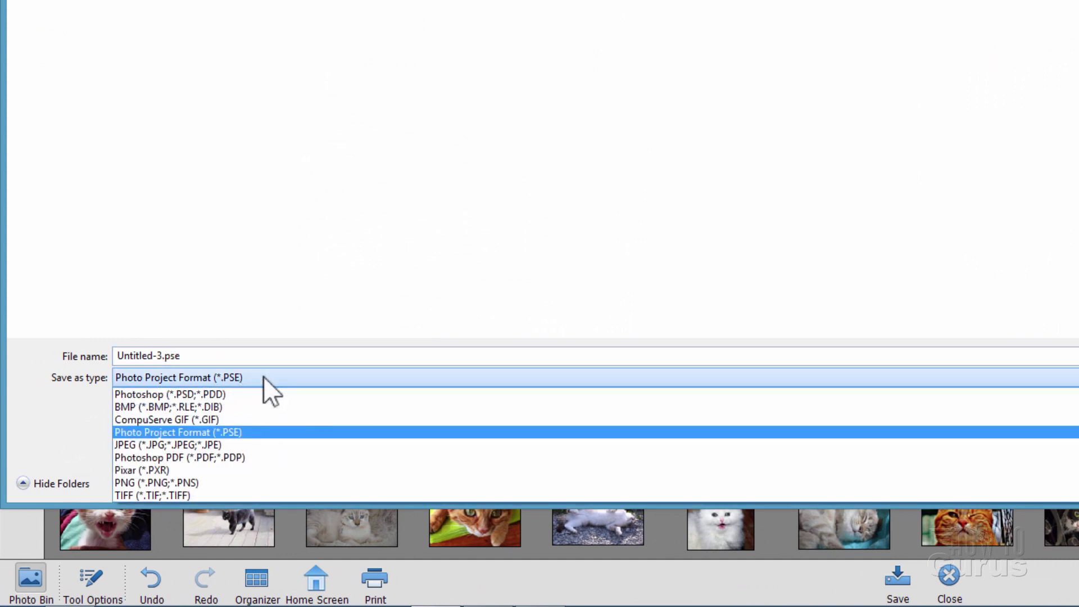
pyautogui.click(180, 391)
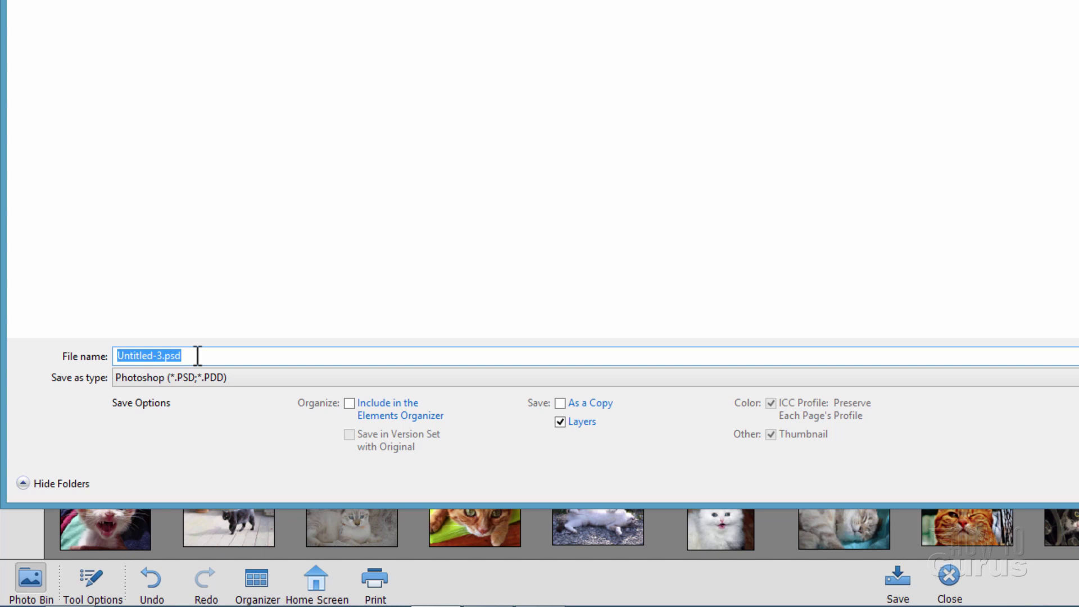
pyautogui.write('cats sil')
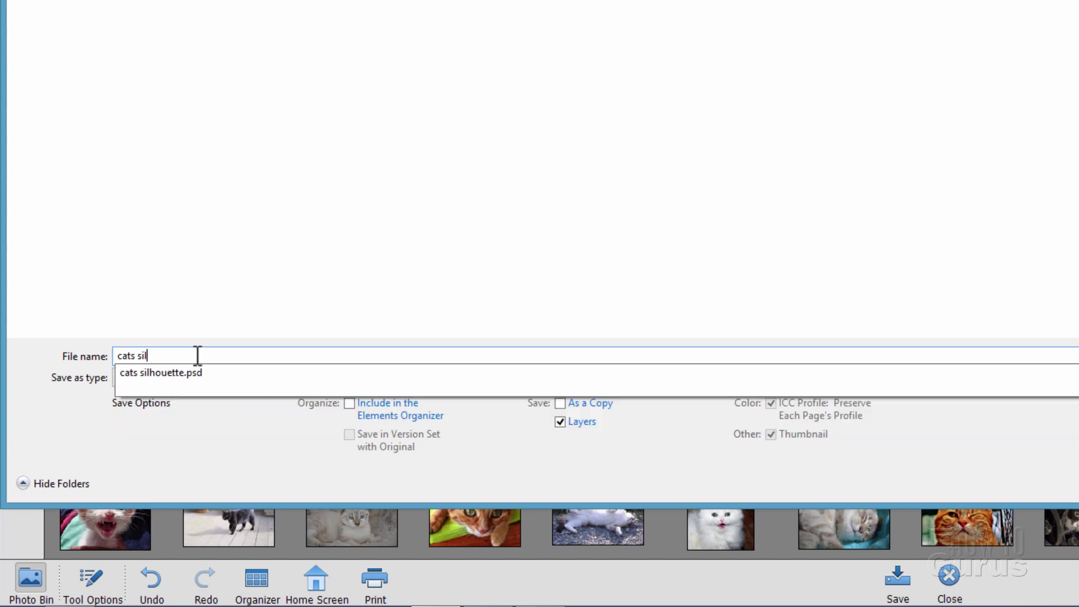
pyautogui.write('houette')
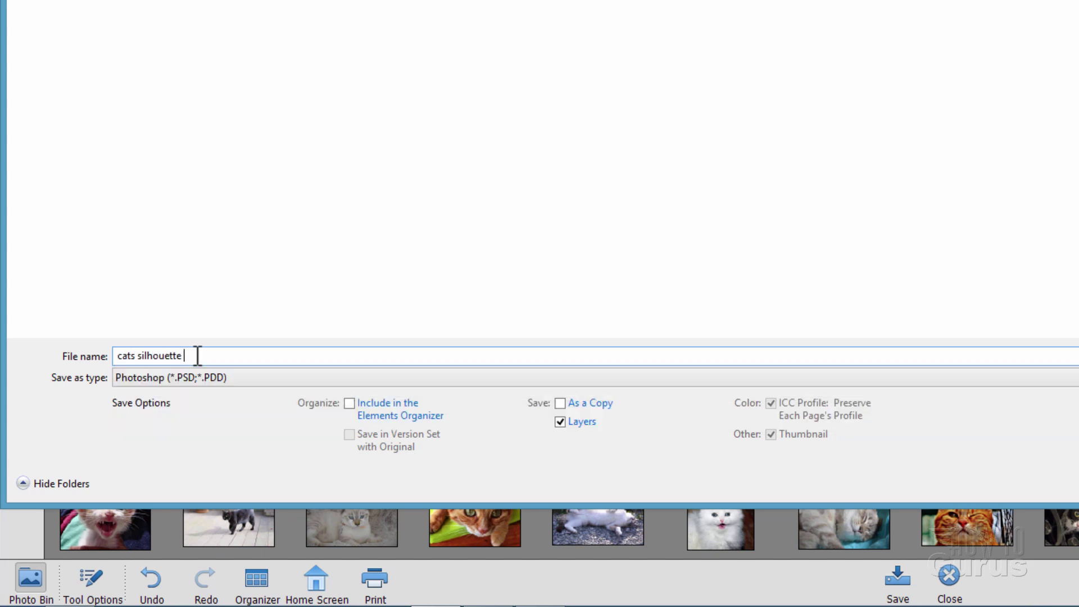
pyautogui.press('Return')
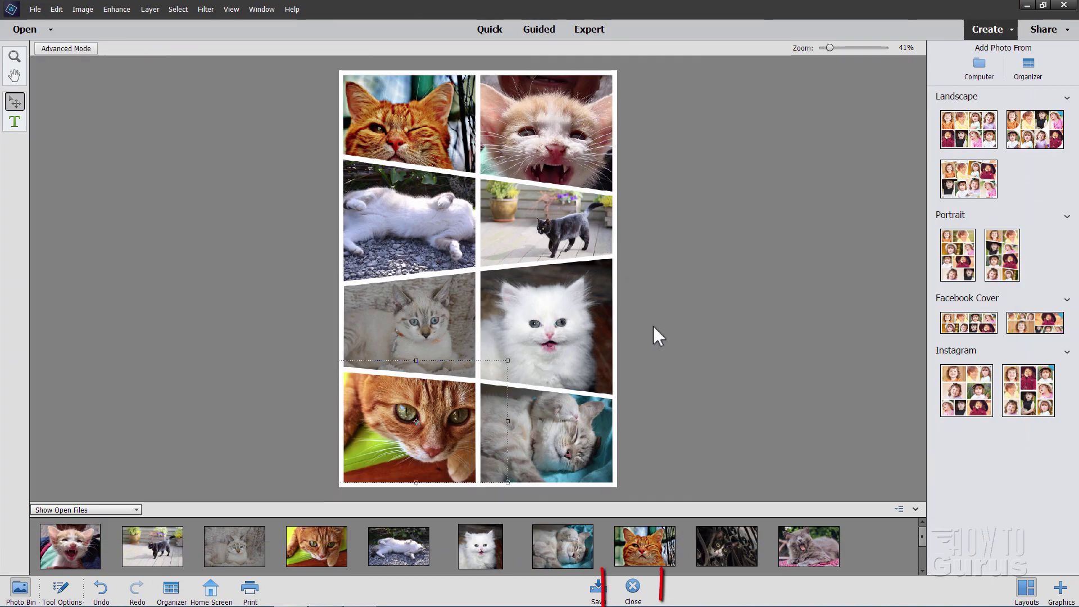
# - Close the collage without saving and minimize the kitty, lynx-point, pumpkin and other photo windows
pyautogui.hotkey('ctrl', 'w')
pyautogui.click(554, 237)
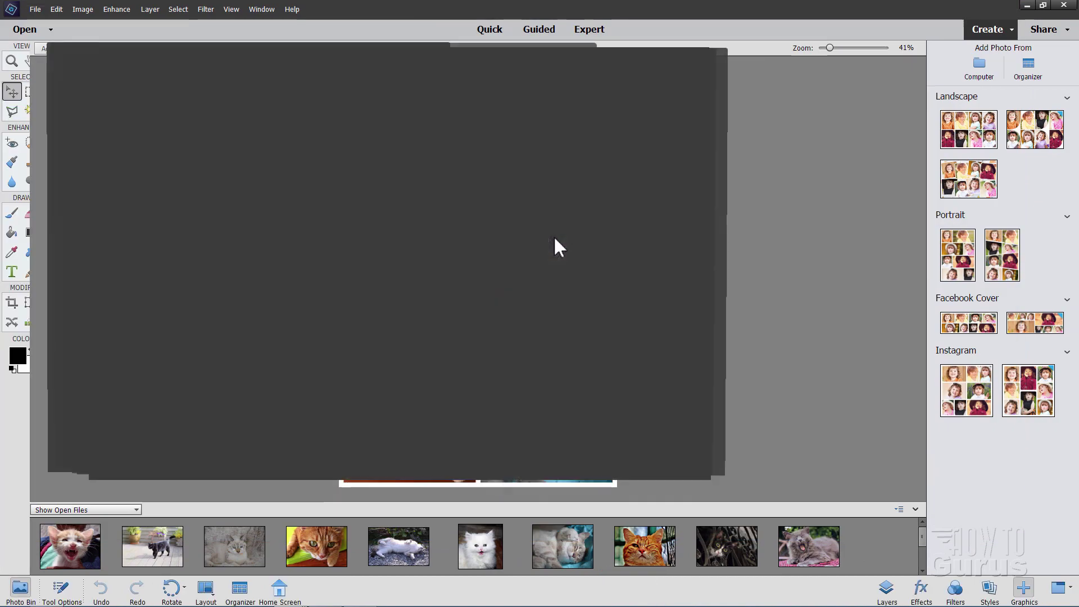
pyautogui.click(417, 48)
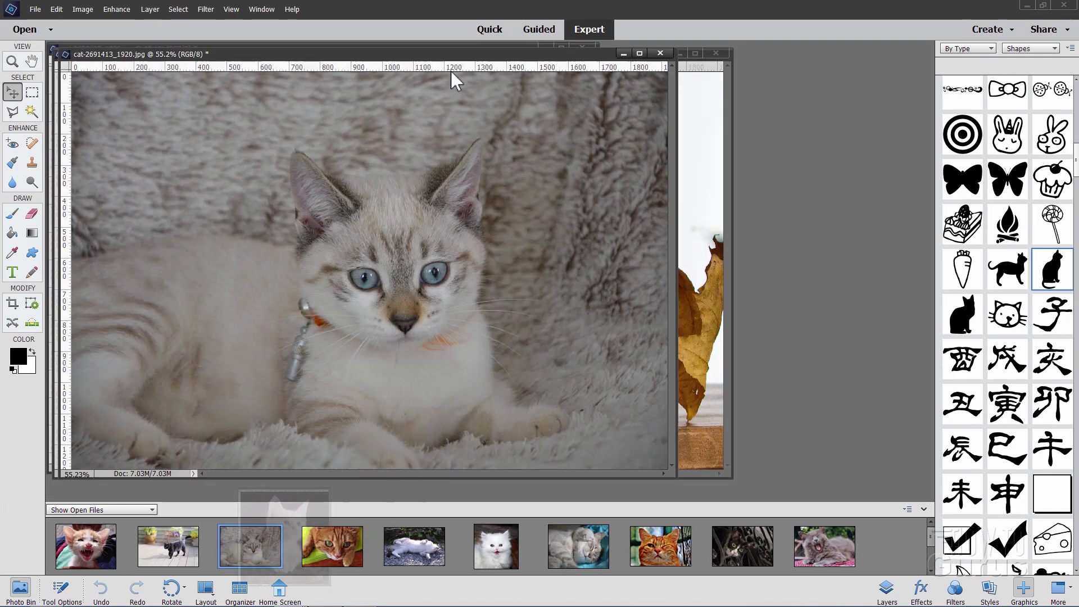
pyautogui.click(623, 53)
pyautogui.click(679, 53)
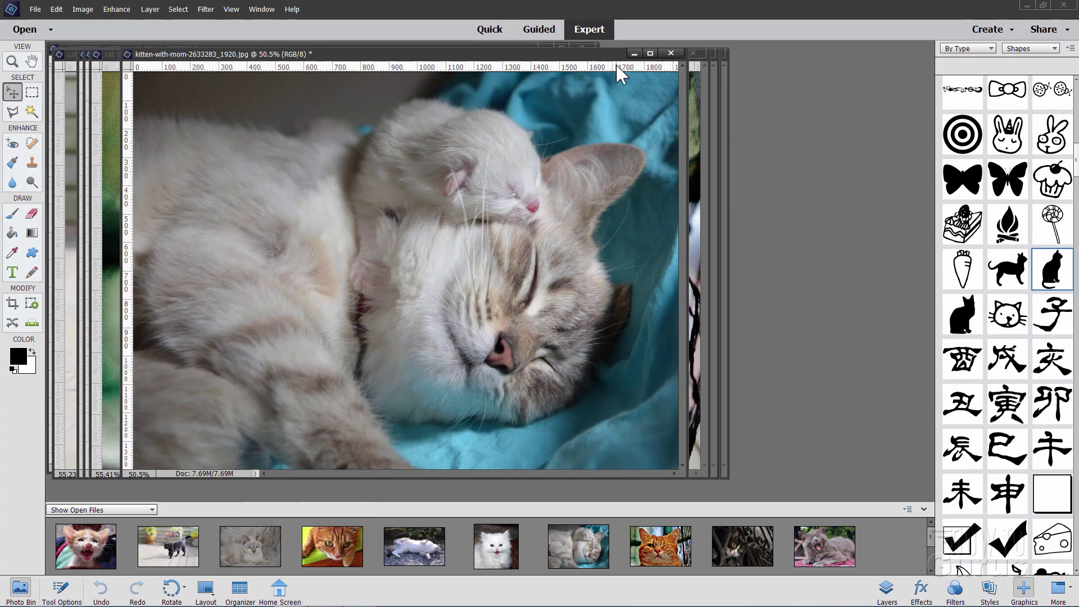
pyautogui.click(642, 53)
pyautogui.click(665, 53)
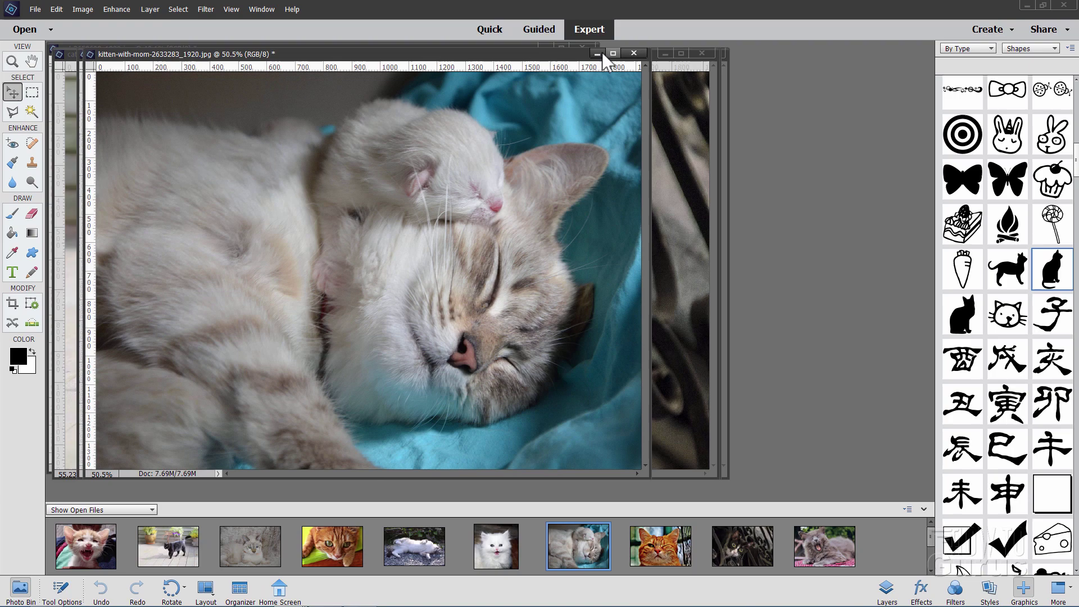
pyautogui.click(598, 53)
# - Minimize the remaining cat photo windows and show the Layers panel
pyautogui.click(665, 53)
pyautogui.click(666, 53)
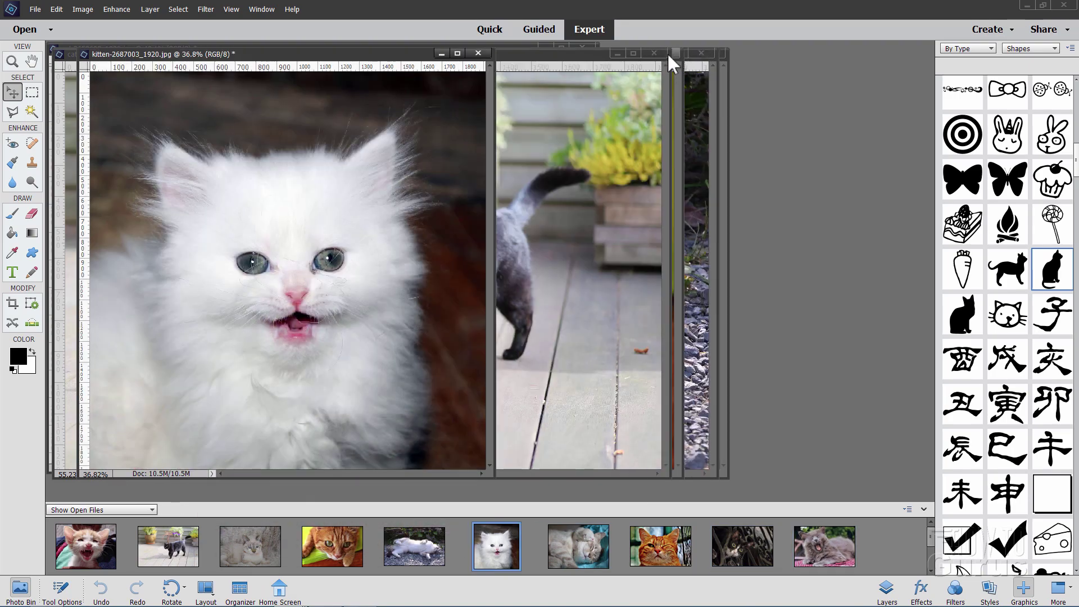
pyautogui.click(619, 53)
pyautogui.click(442, 54)
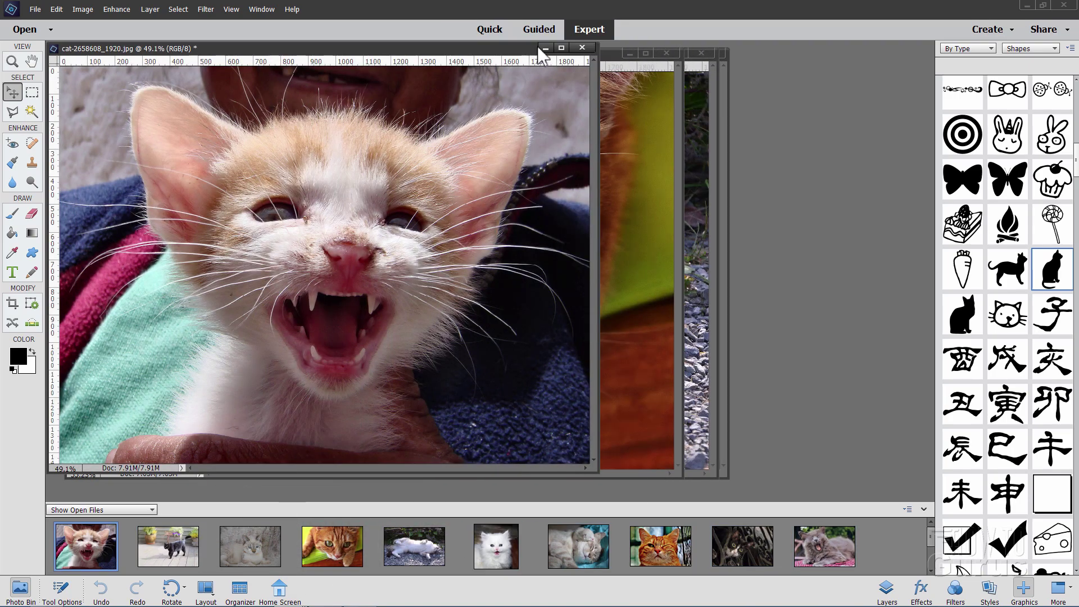
pyautogui.click(554, 53)
pyautogui.click(629, 54)
pyautogui.click(665, 53)
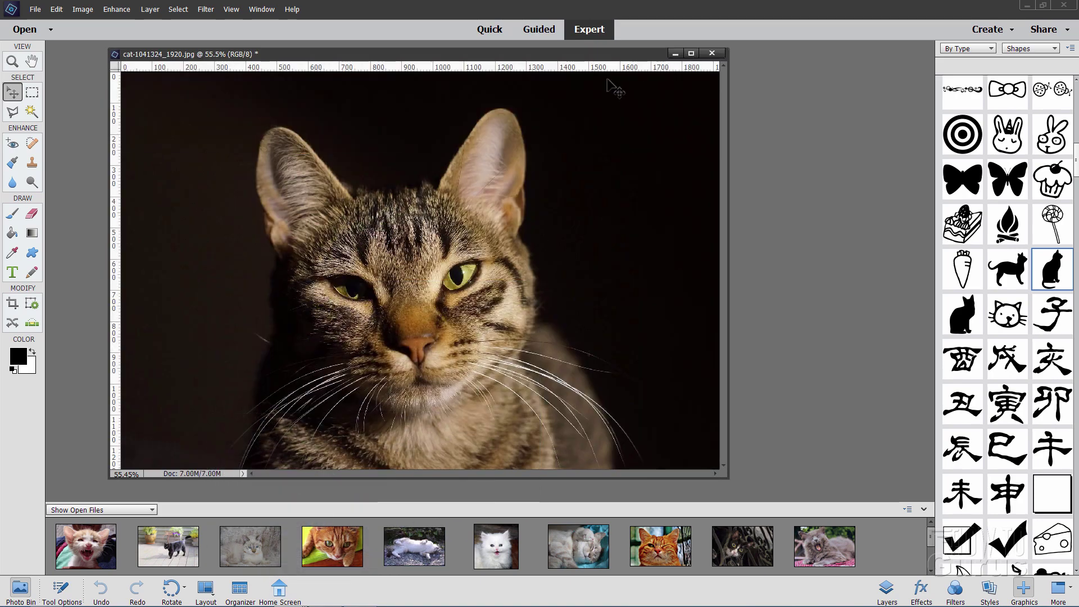
pyautogui.click(675, 53)
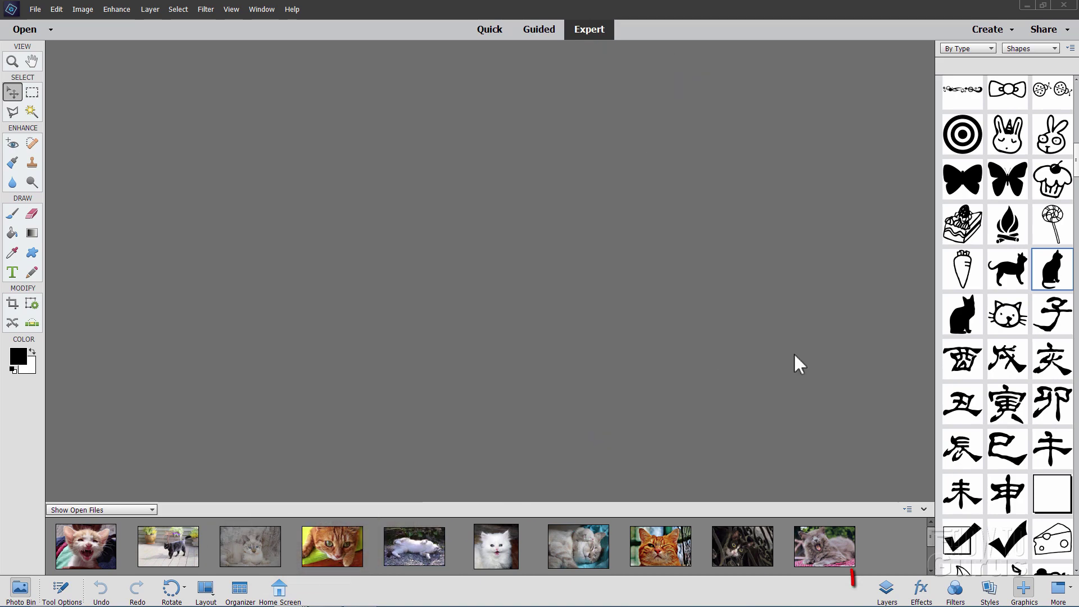
pyautogui.click(889, 592)
# - Reopen cats silhouette 2.psd from recently edited files and centre its window
pyautogui.click(35, 9)
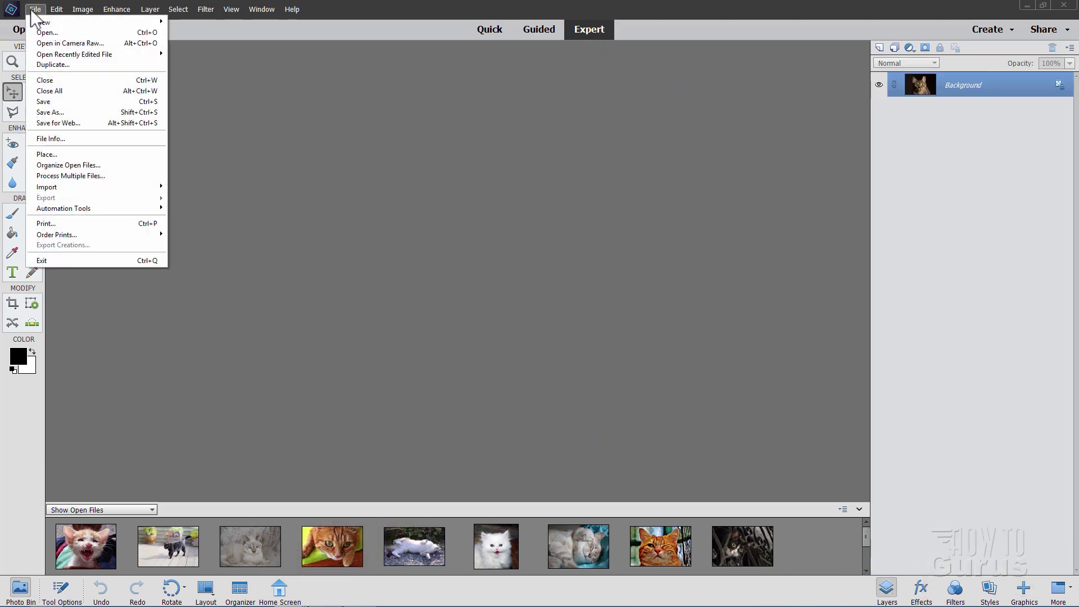
pyautogui.moveTo(81, 57)
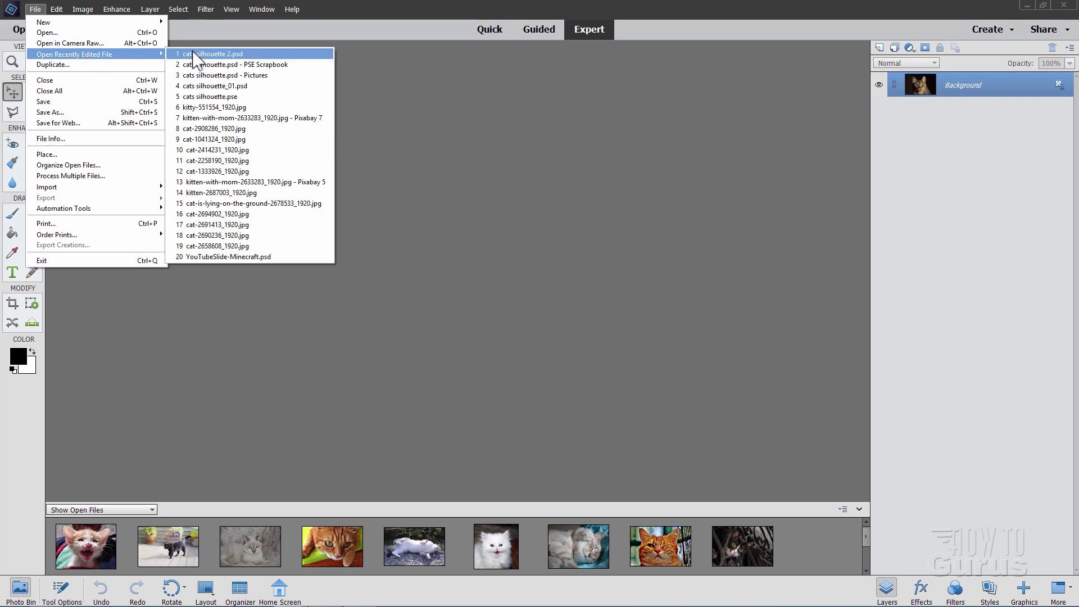
pyautogui.click(211, 53)
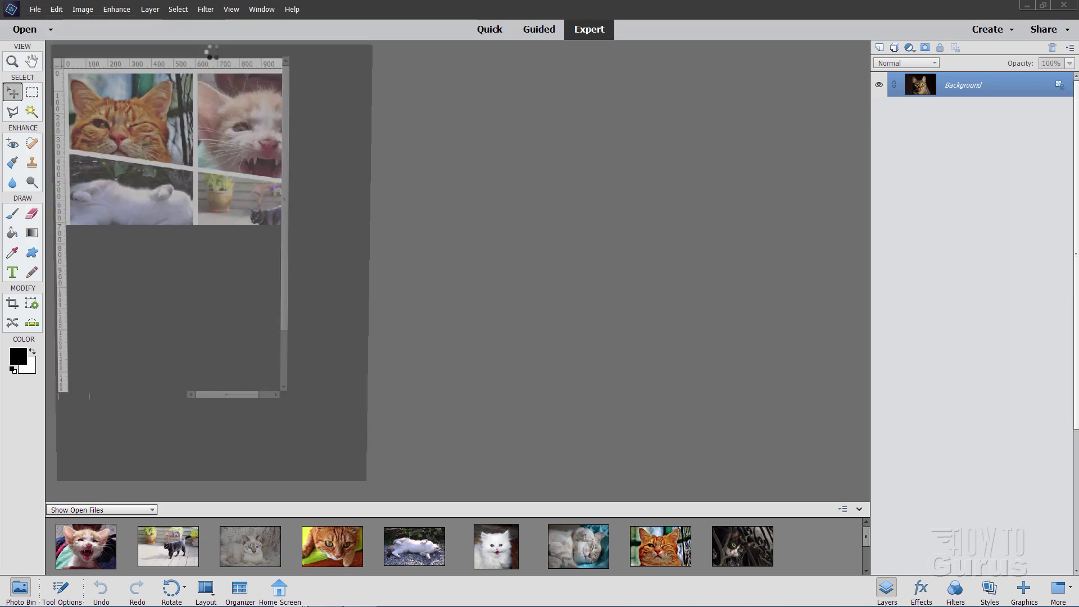
pyautogui.moveTo(252, 57); pyautogui.dragTo(477, 69)
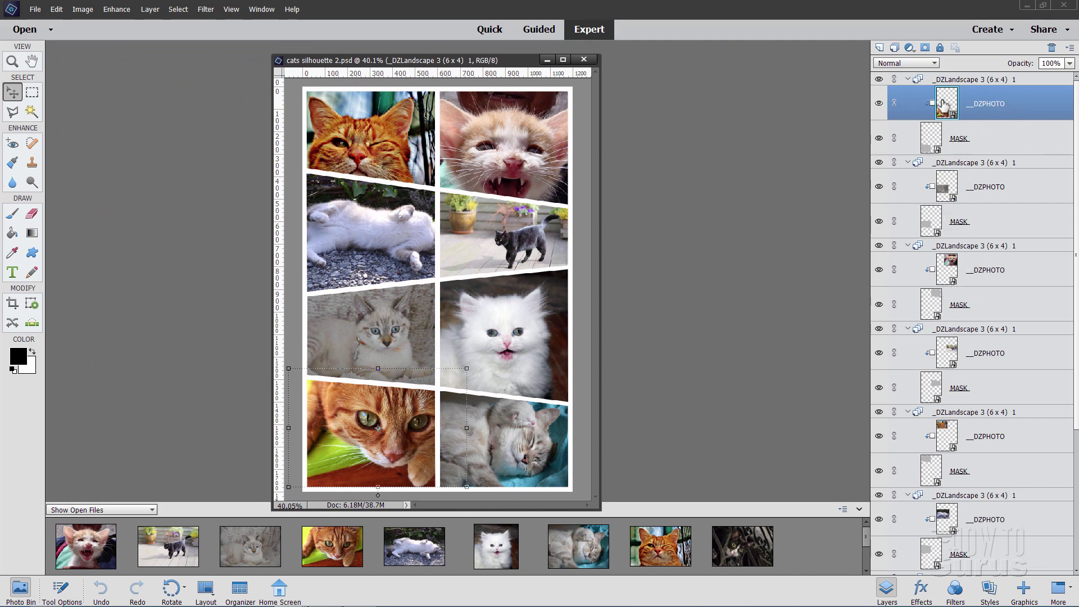
# - Flatten the collage's frame layer group into a single Background layer
pyautogui.click(957, 81)
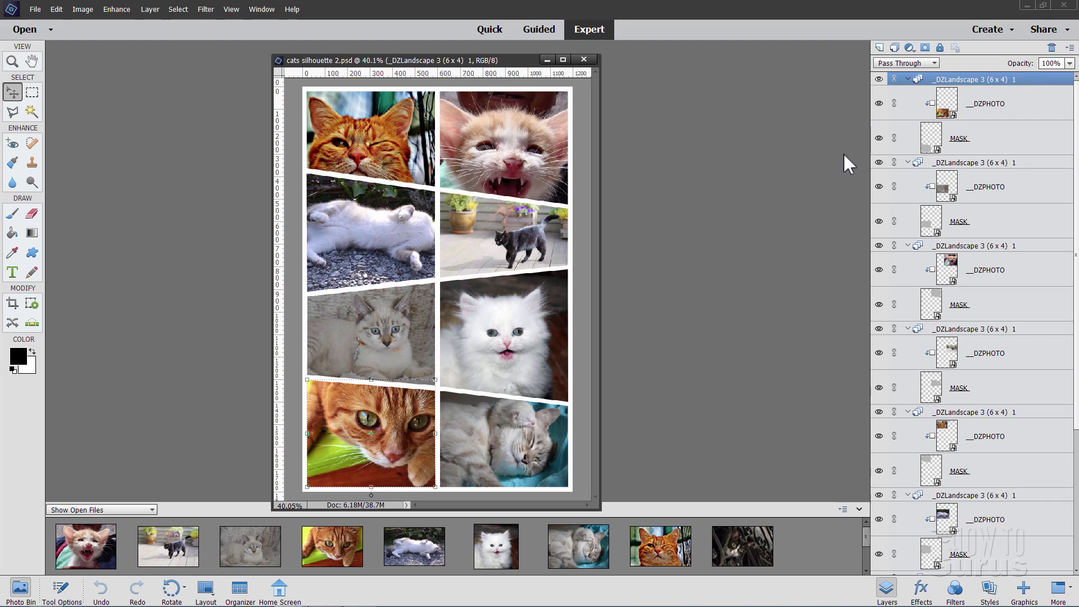
pyautogui.rightClick(949, 86)
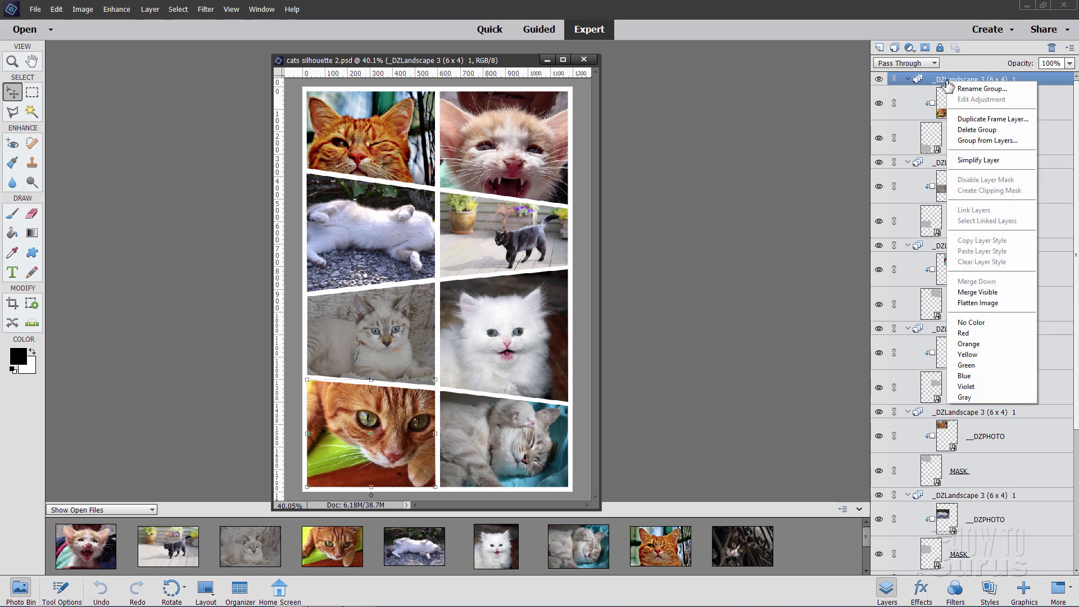
pyautogui.click(985, 303)
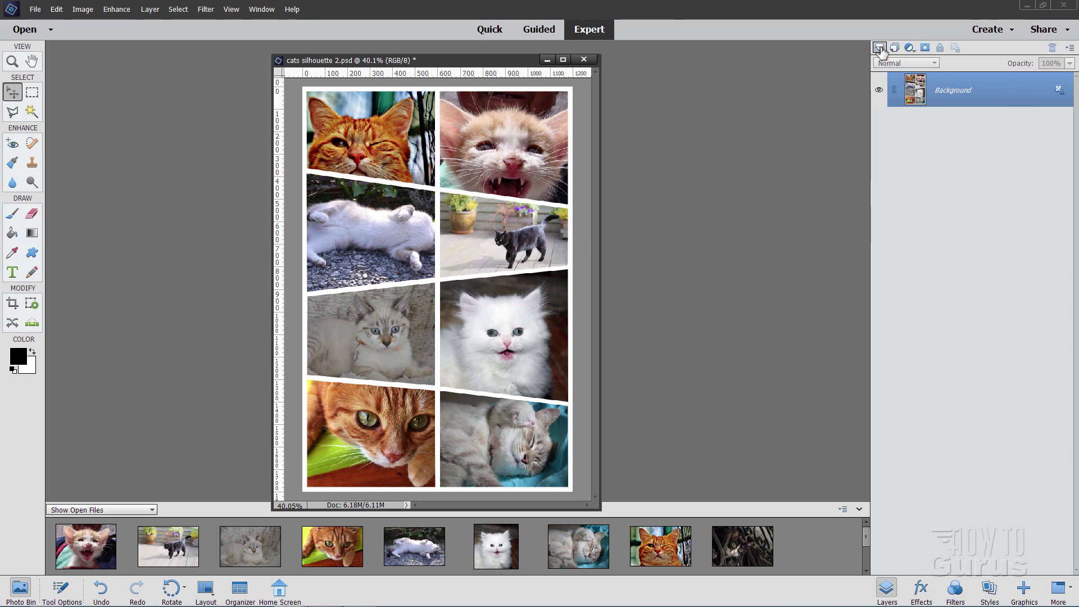
# - Add a new Layer 1 and fill it with white
pyautogui.click(881, 49)
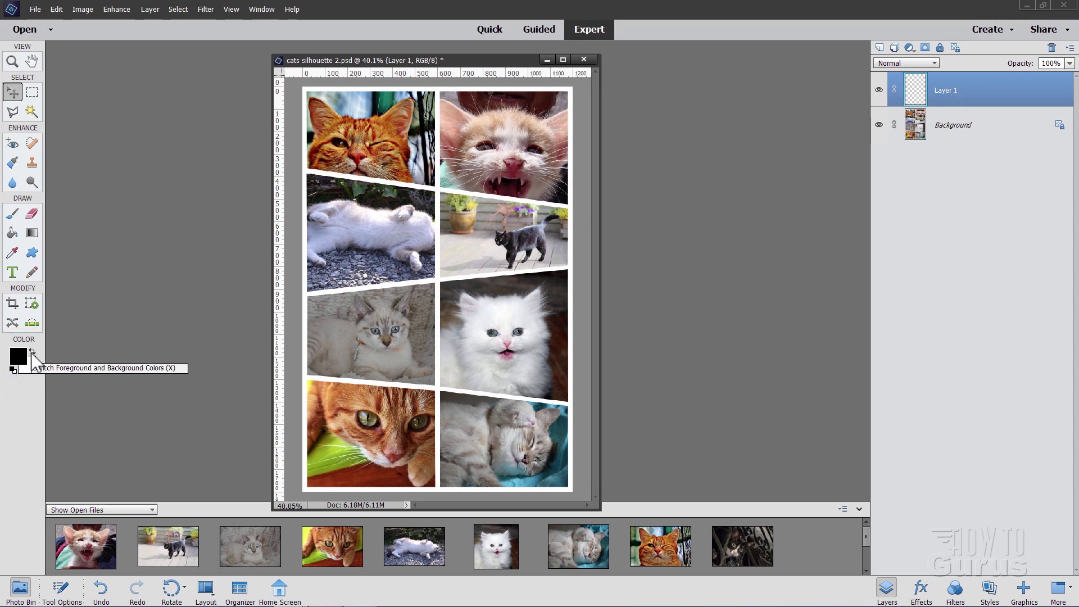
pyautogui.click(32, 354)
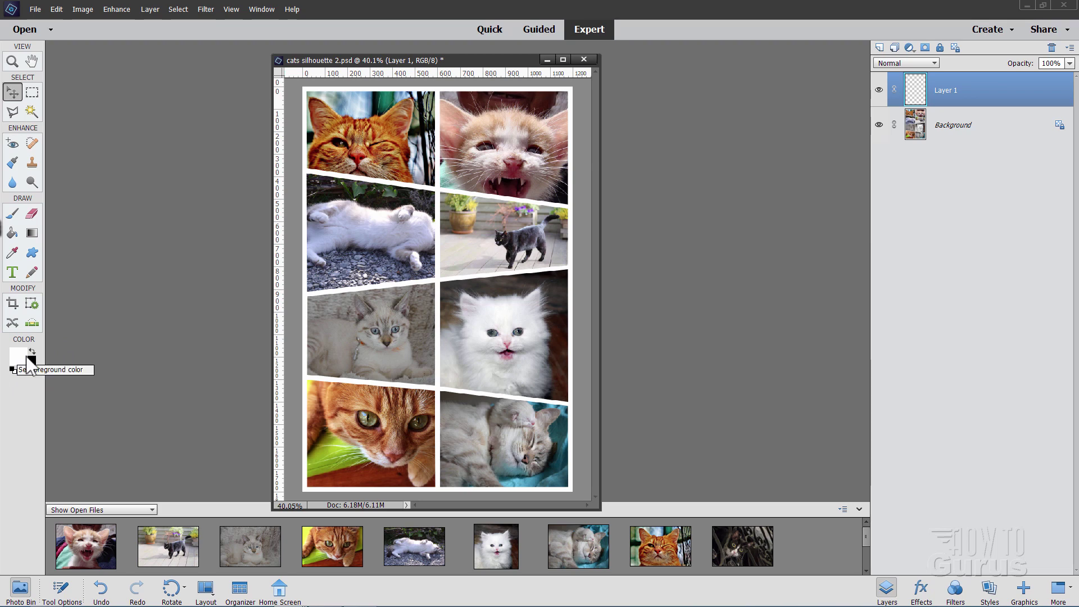
pyautogui.click(12, 233)
pyautogui.click(378, 264)
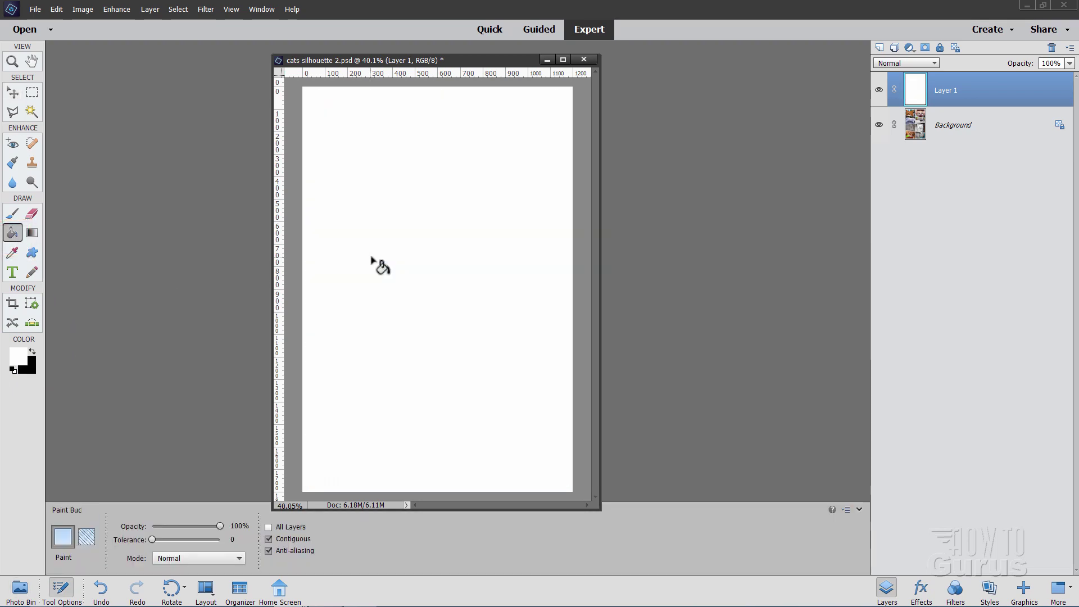
# - Convert the Background into Layer 0 and move it above Layer 1
pyautogui.click(953, 136)
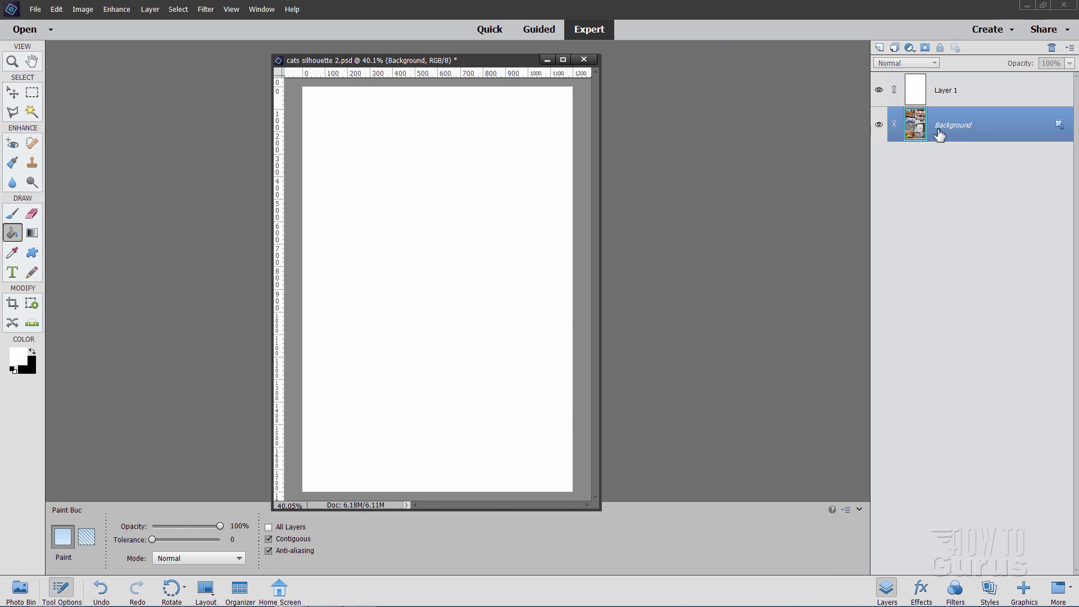
pyautogui.doubleClick(955, 131)
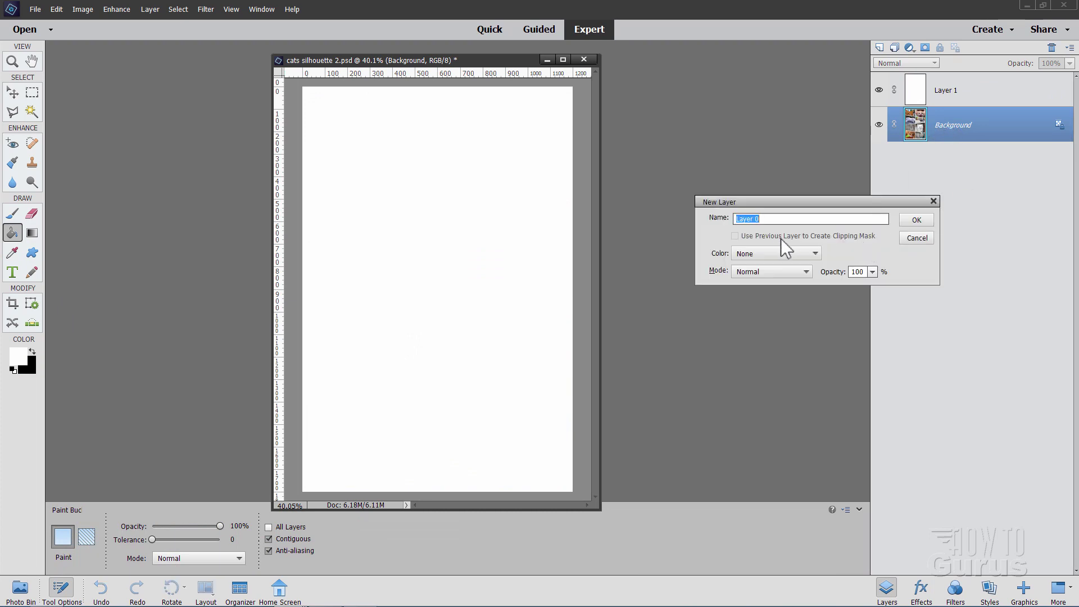
pyautogui.click(913, 221)
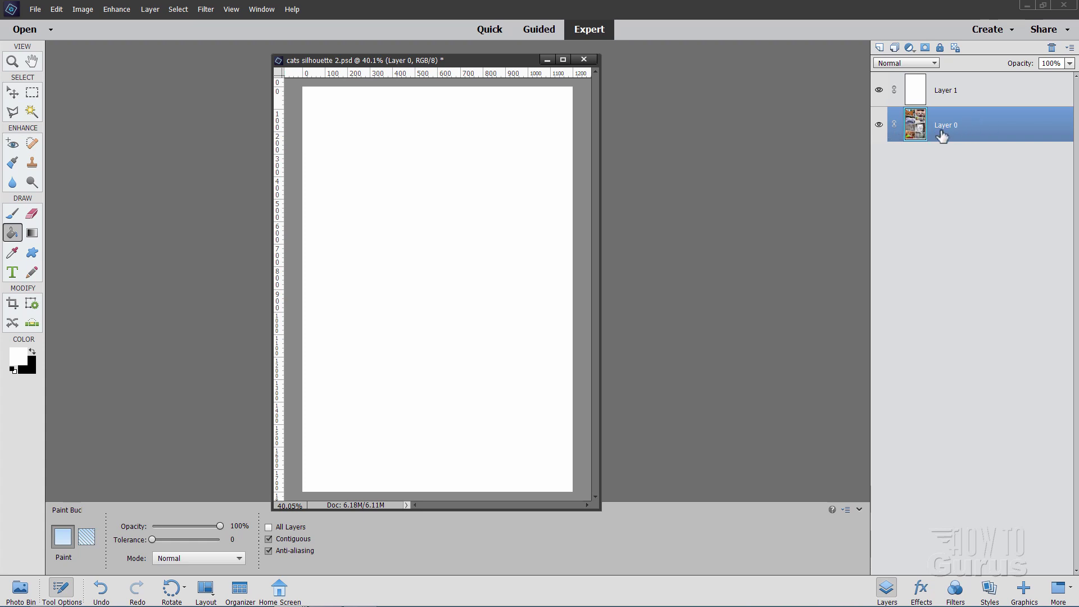
pyautogui.moveTo(952, 130); pyautogui.dragTo(945, 84)
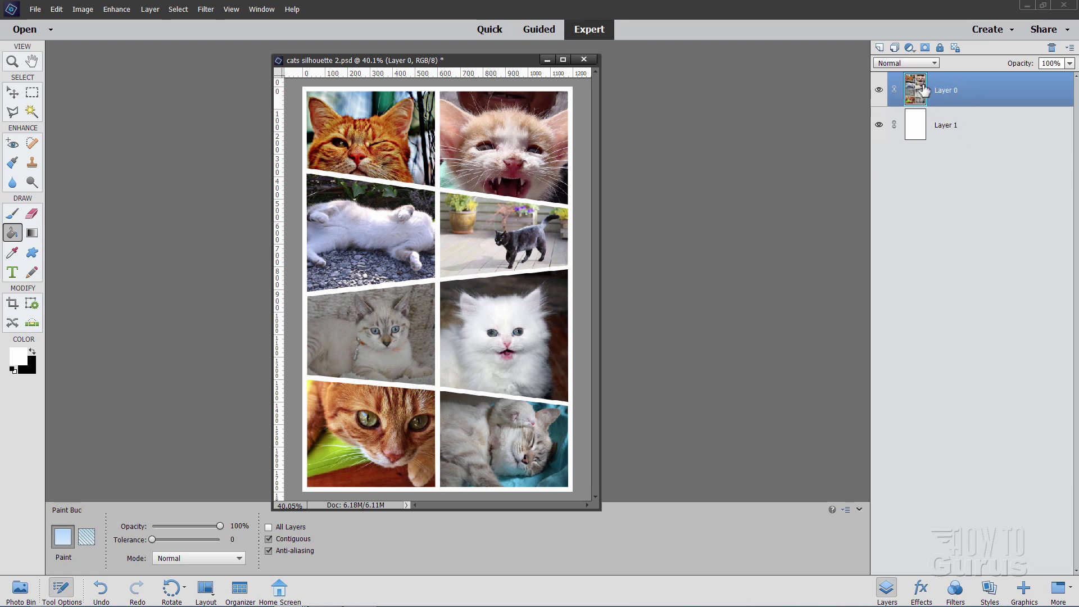
# - Resize the collage to 600 px wide in inches with Bicubic Sharper, giving 600 × 900 px at 300 ppi
pyautogui.click(83, 11)
pyautogui.moveTo(105, 77)
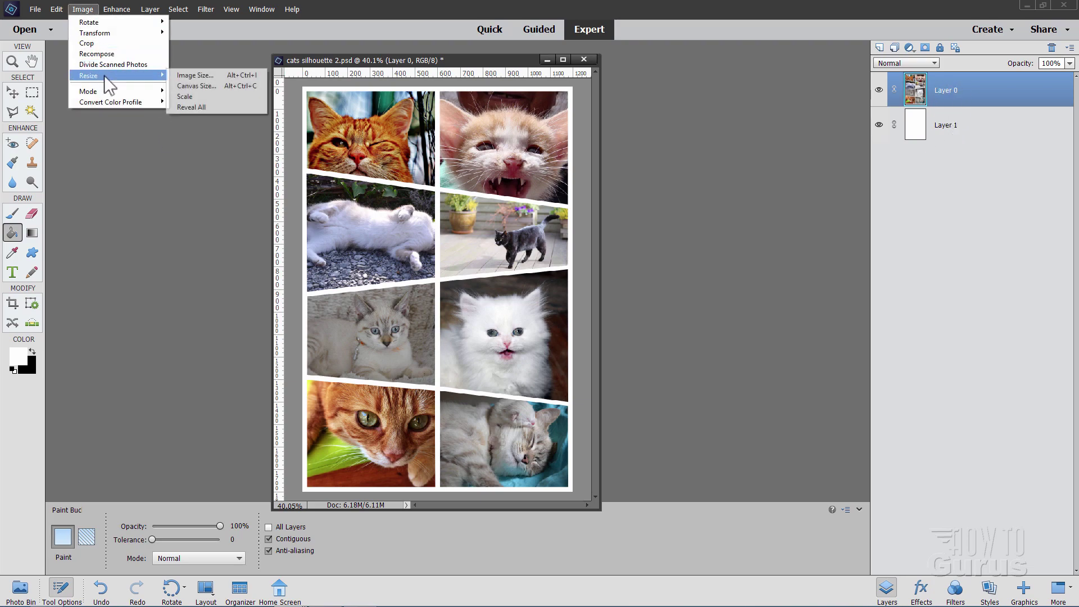
pyautogui.click(194, 75)
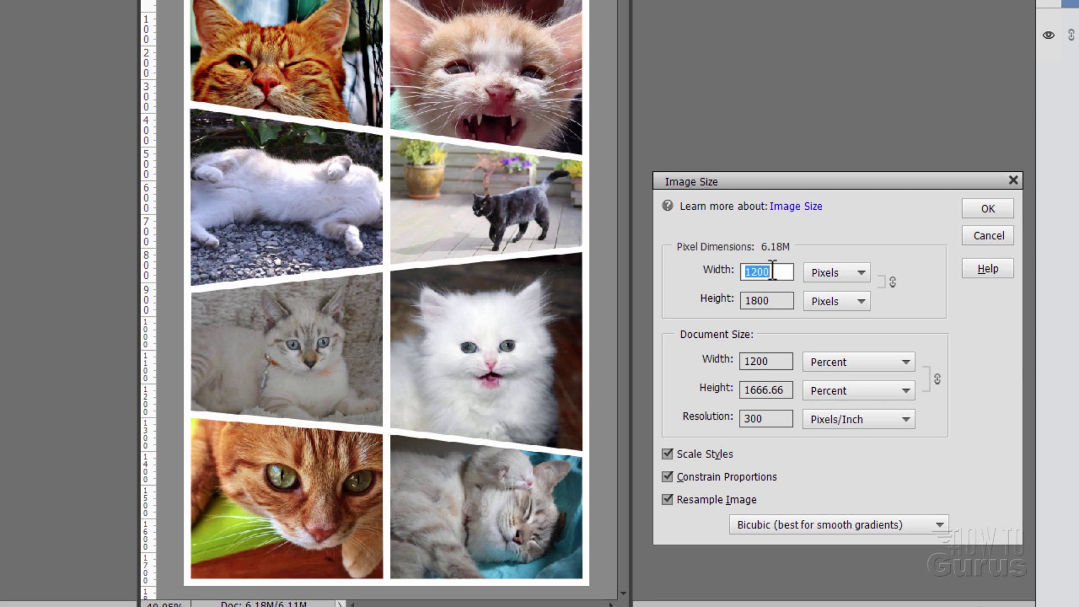
pyautogui.write('600')
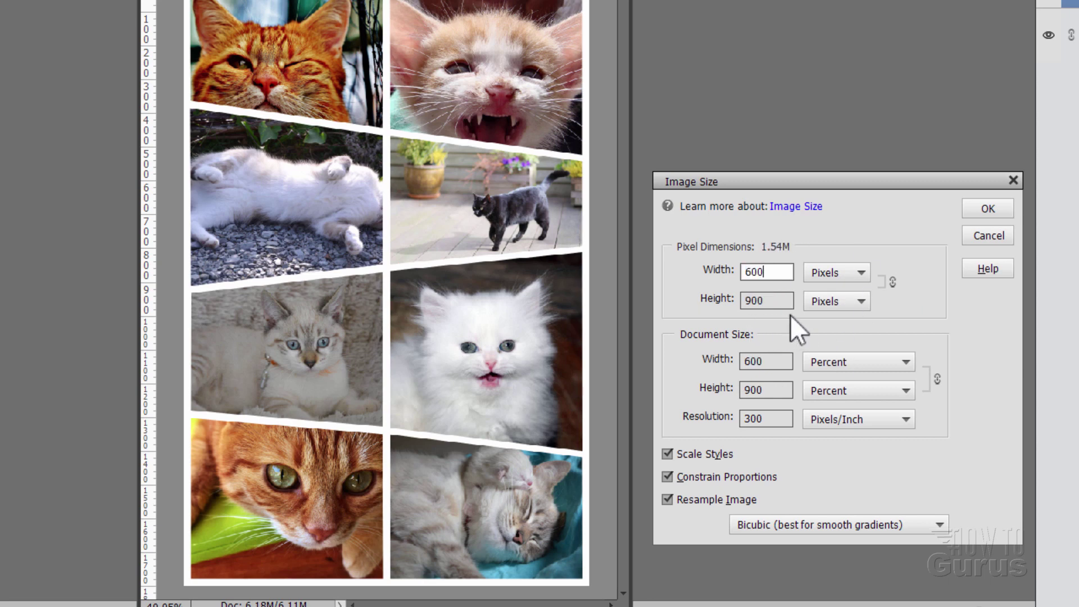
pyautogui.click(906, 362)
pyautogui.click(854, 392)
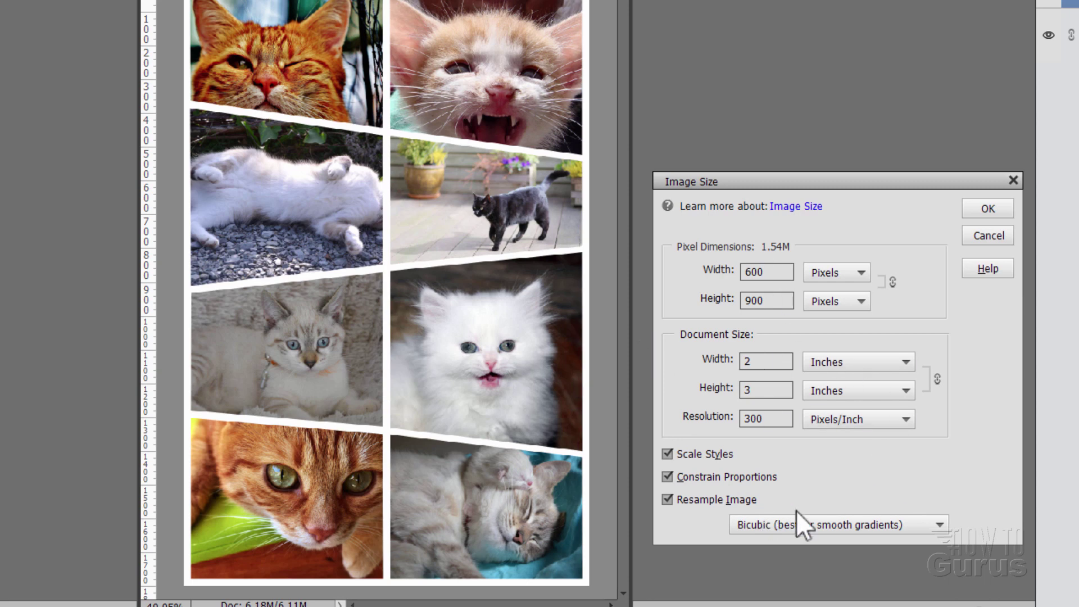
pyautogui.click(892, 519)
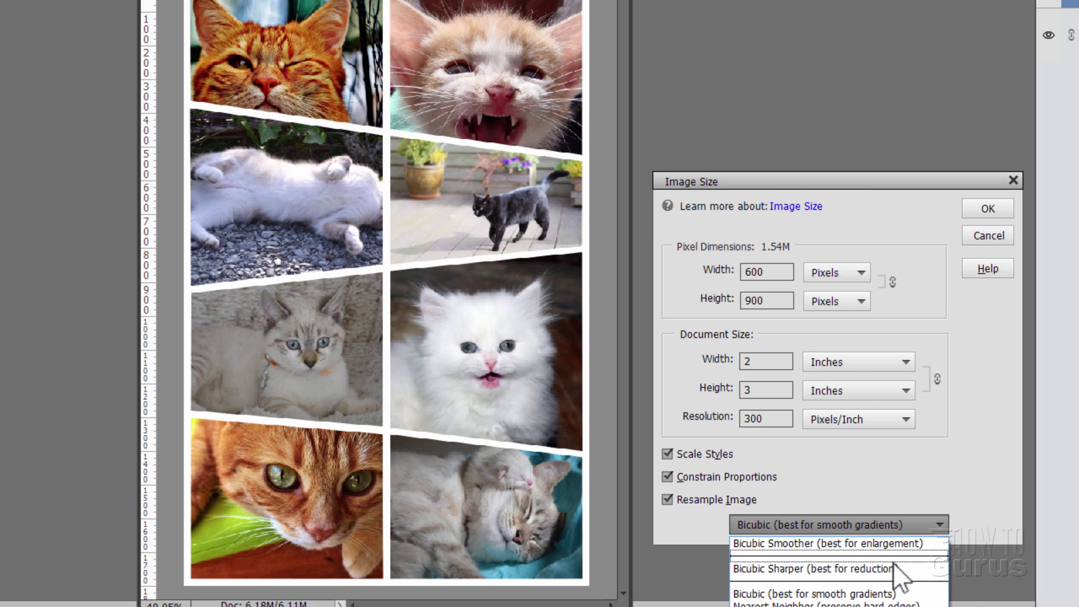
pyautogui.click(849, 568)
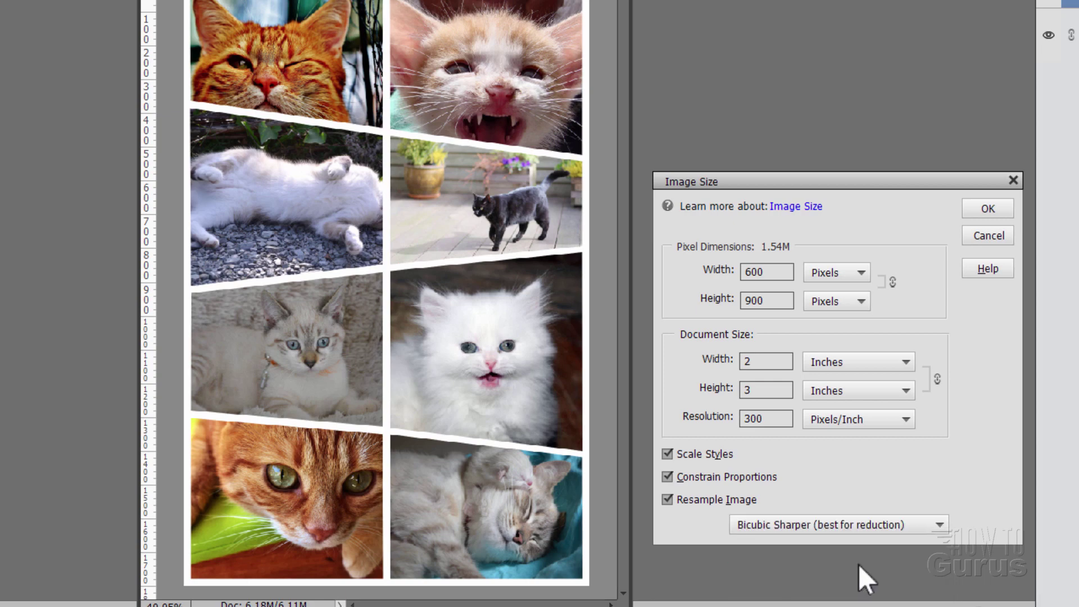
pyautogui.click(987, 208)
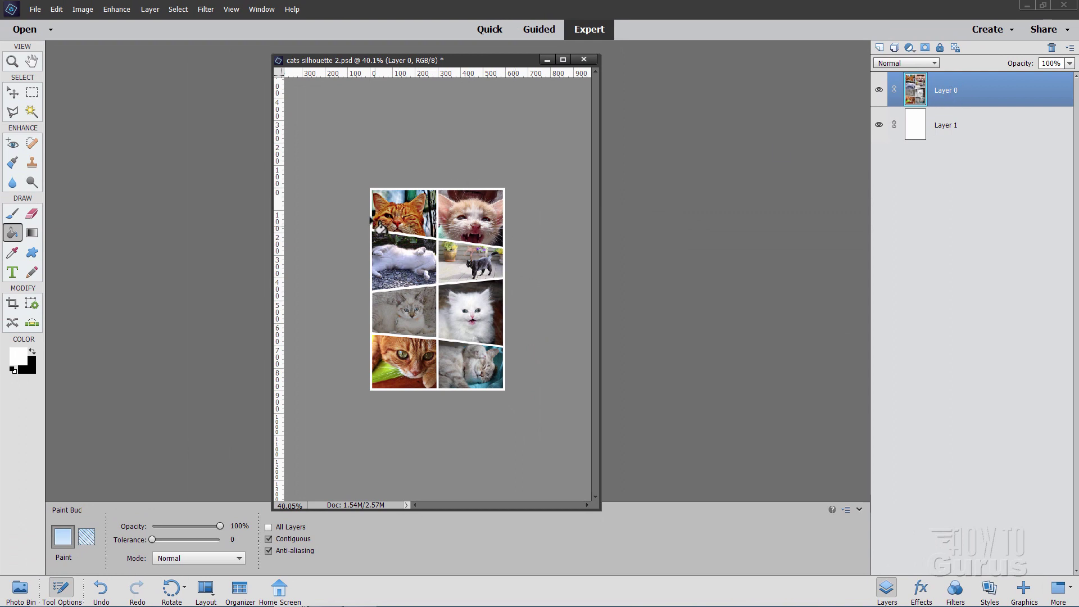
pyautogui.click(12, 92)
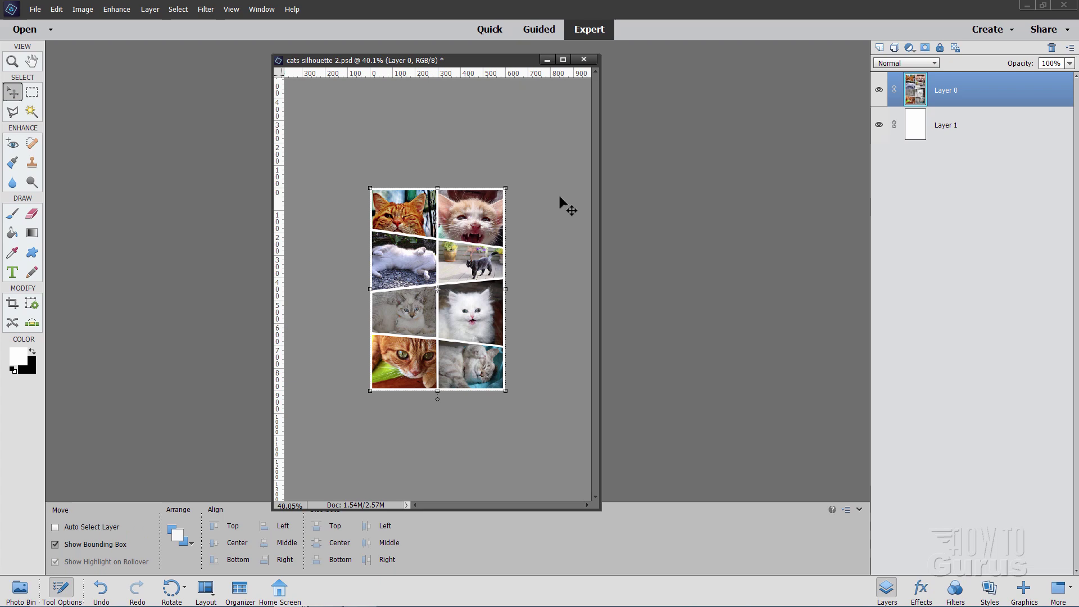
# - Set the canvas to 1200 × 1800 px with the collage anchored bottom-left
pyautogui.click(83, 10)
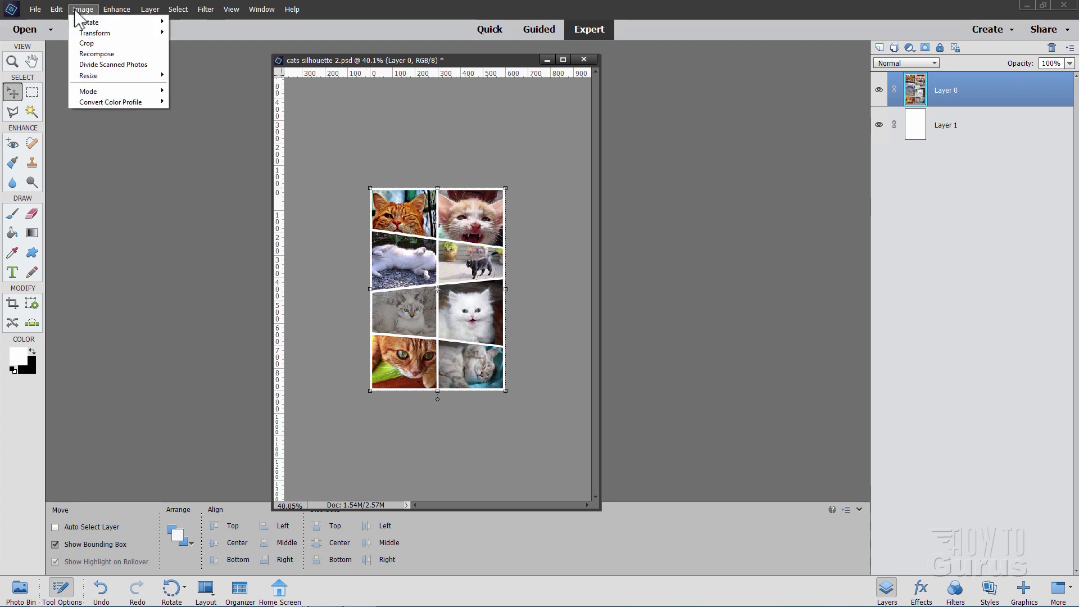
pyautogui.moveTo(113, 76)
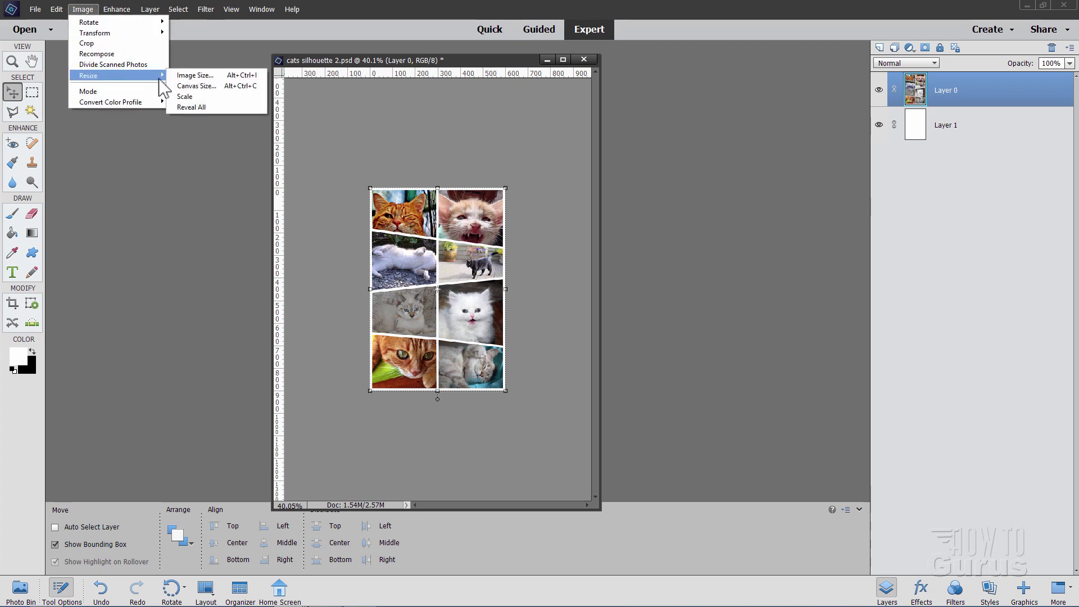
pyautogui.click(190, 86)
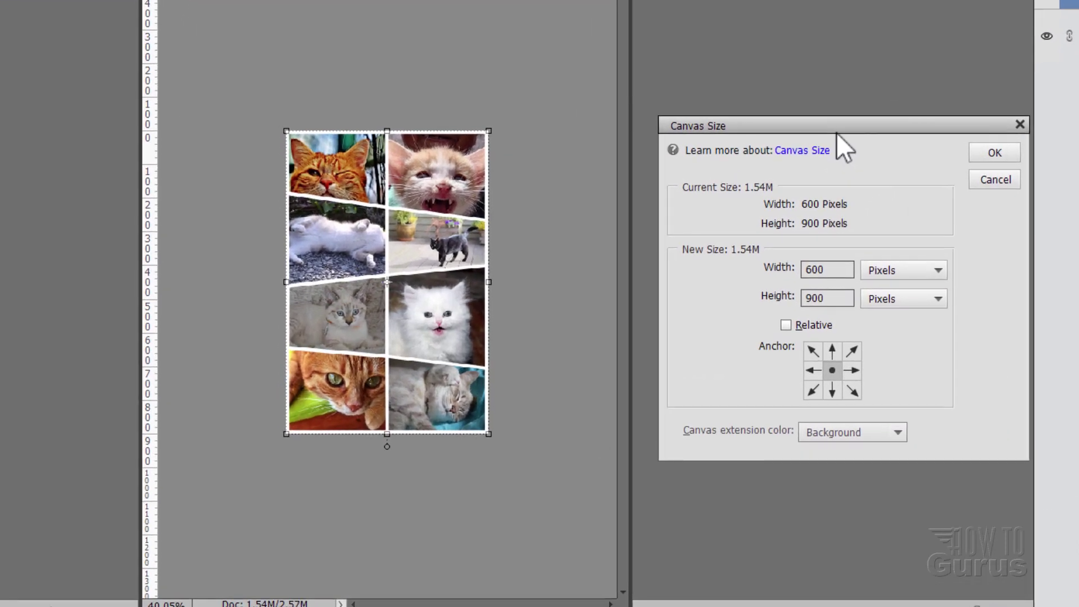
pyautogui.moveTo(839, 272); pyautogui.dragTo(733, 282)
pyautogui.write('1200')
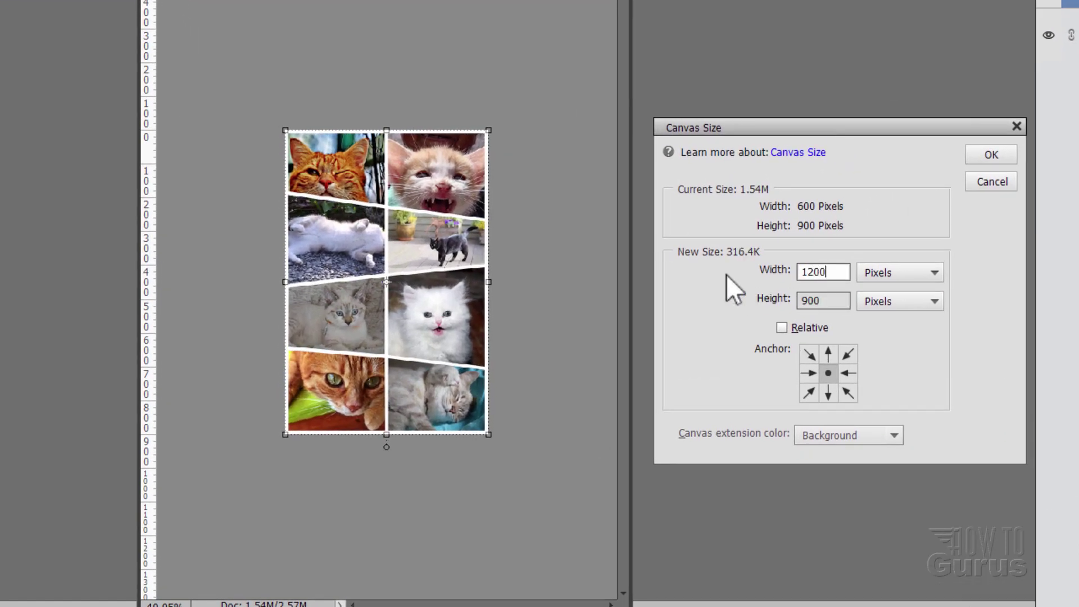
pyautogui.moveTo(819, 301); pyautogui.dragTo(766, 301)
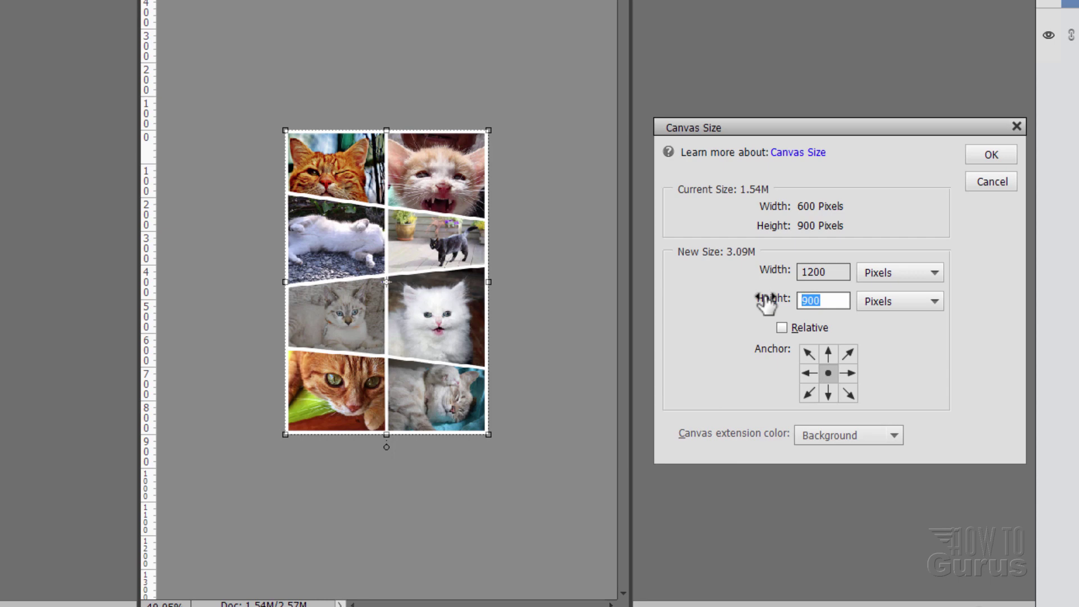
pyautogui.write('1800')
pyautogui.click(810, 393)
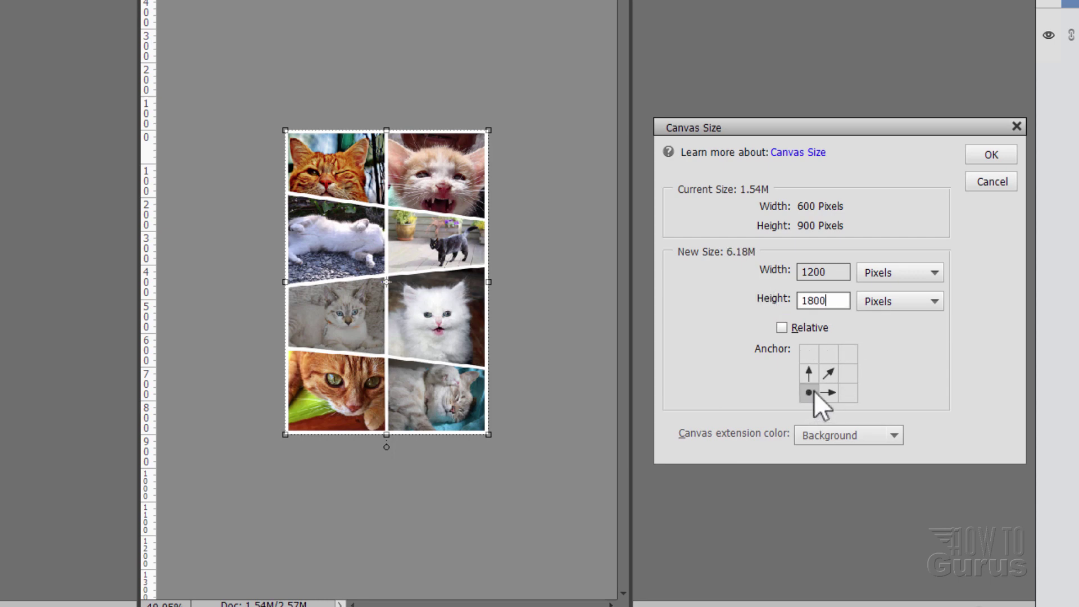
pyautogui.click(991, 155)
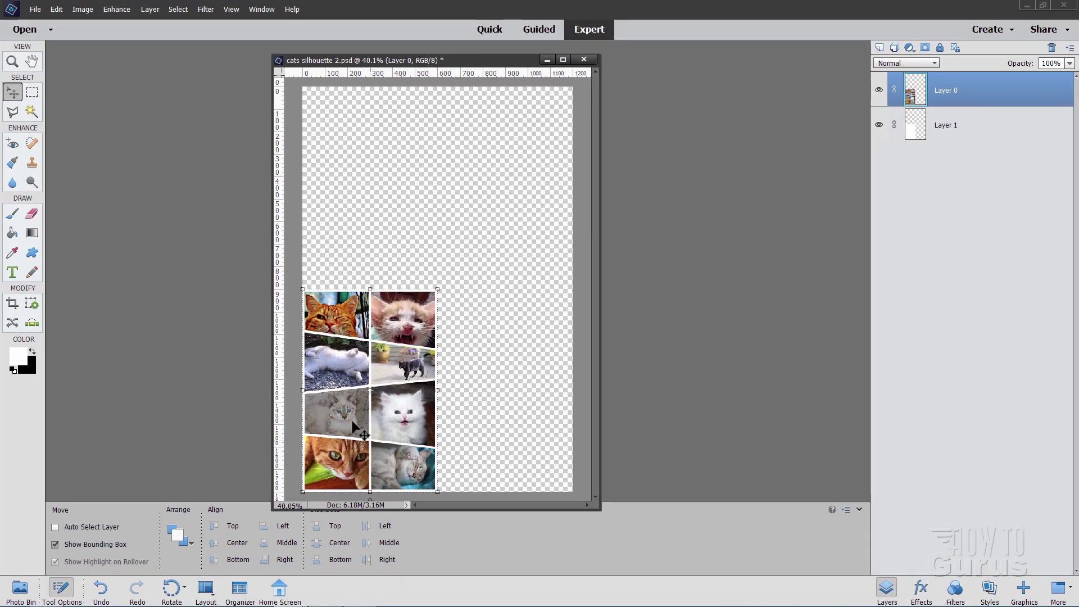
# - Duplicate Layer 0 and place the copy flush above the original in the top-left
pyautogui.rightClick(942, 100)
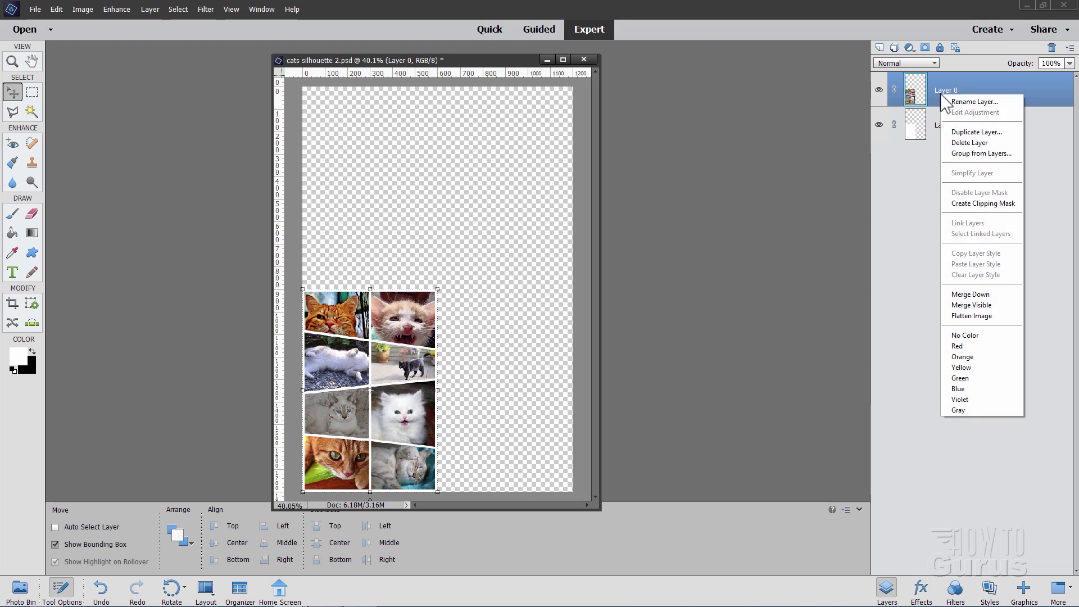
pyautogui.click(976, 133)
pyautogui.click(638, 181)
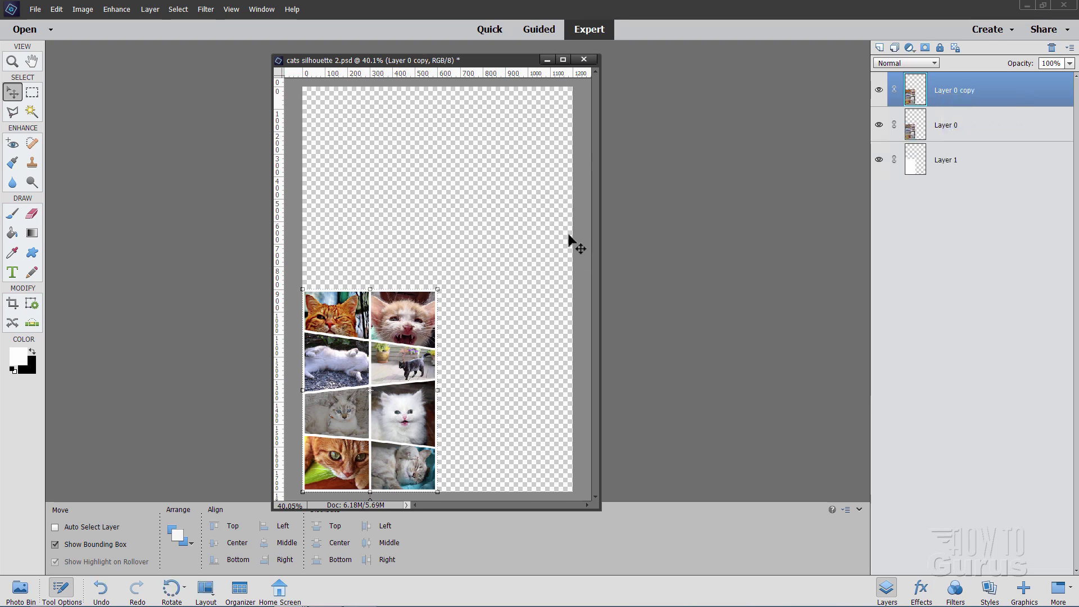
pyautogui.moveTo(393, 366); pyautogui.dragTo(386, 163)
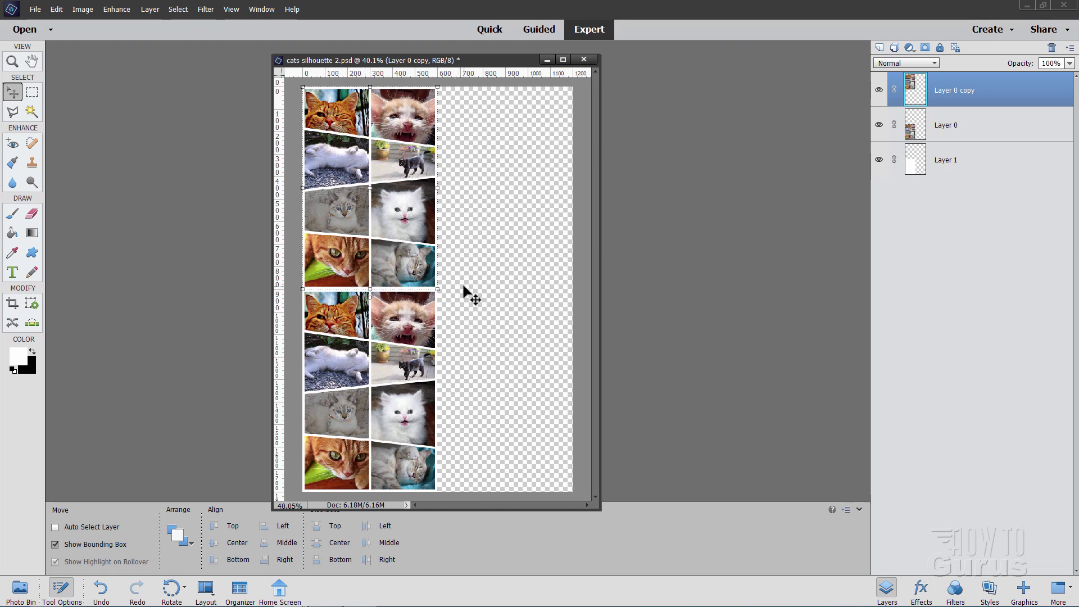
pyautogui.press('Down')
pyautogui.press('Down')
pyautogui.press('Down')
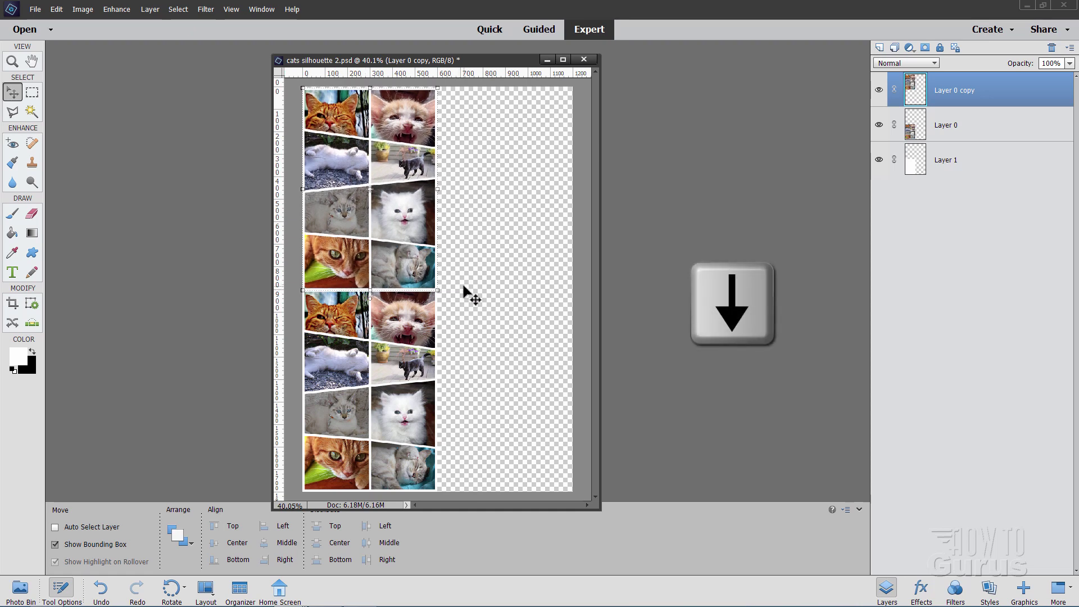
pyautogui.press('Down')
pyautogui.press('Down')
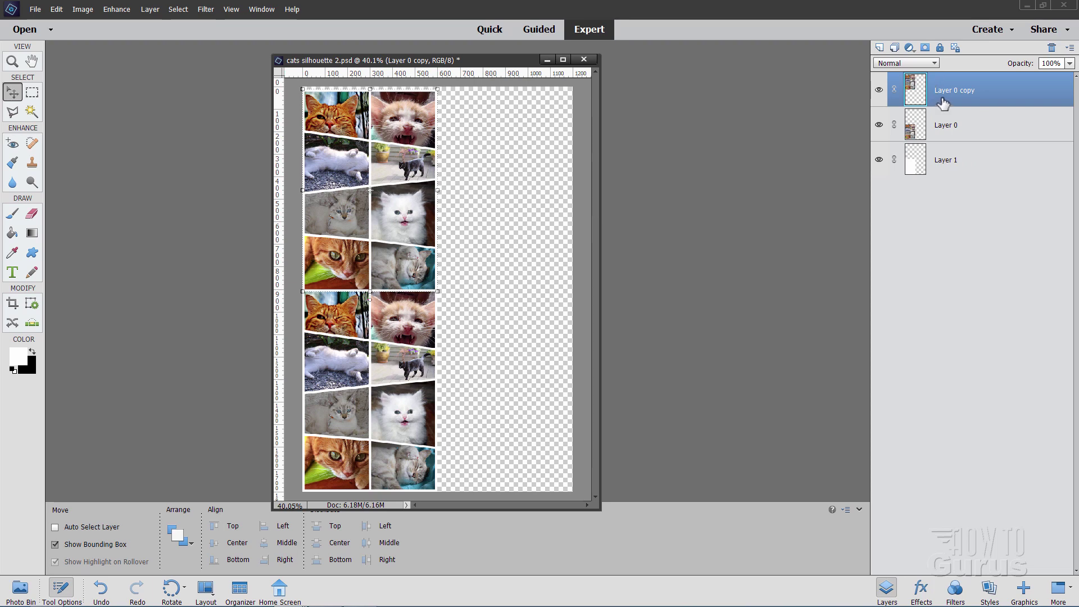
# - Merge Layer 0 and its copy into one collage layer
pyautogui.keyDown('ctrl'); pyautogui.click(949, 135); pyautogui.keyUp('ctrl')
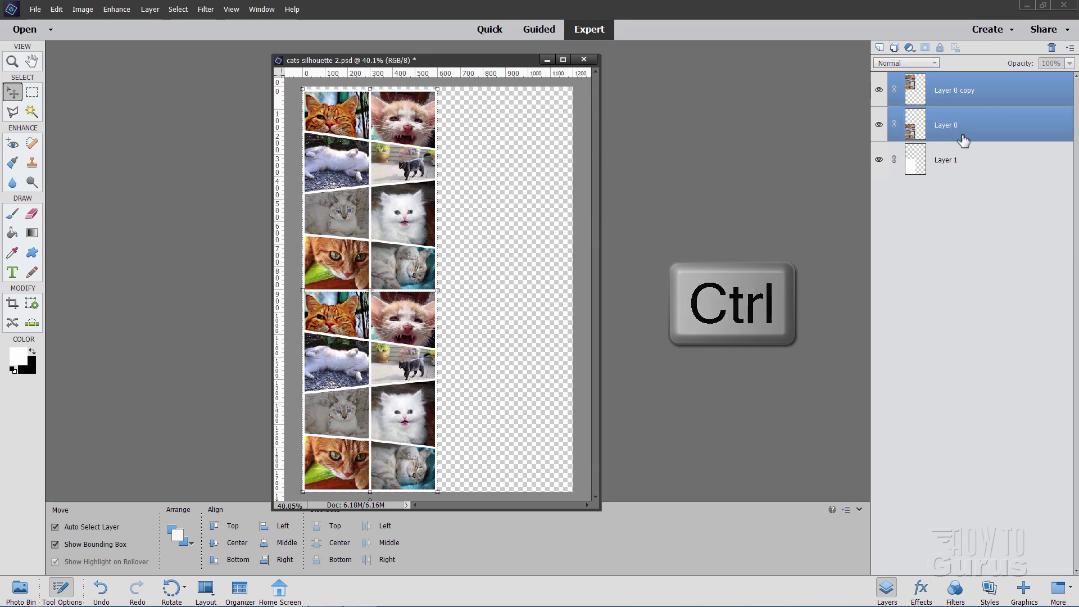
pyautogui.rightClick(946, 98)
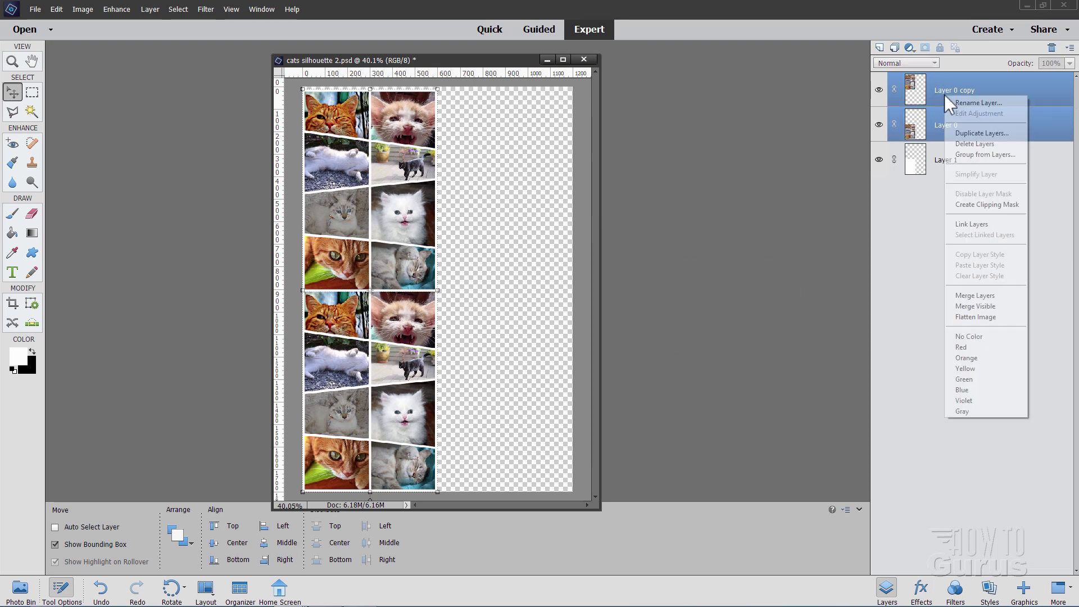
pyautogui.click(985, 297)
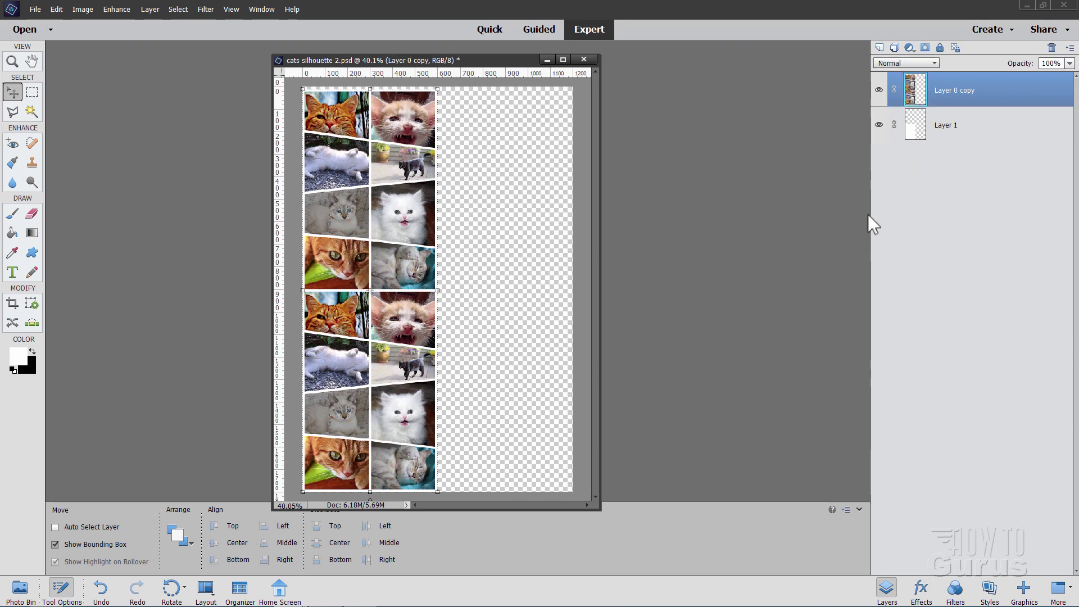
# - Duplicate the merged collage and place the copy in the right half as a second column
pyautogui.rightClick(952, 96)
pyautogui.click(987, 130)
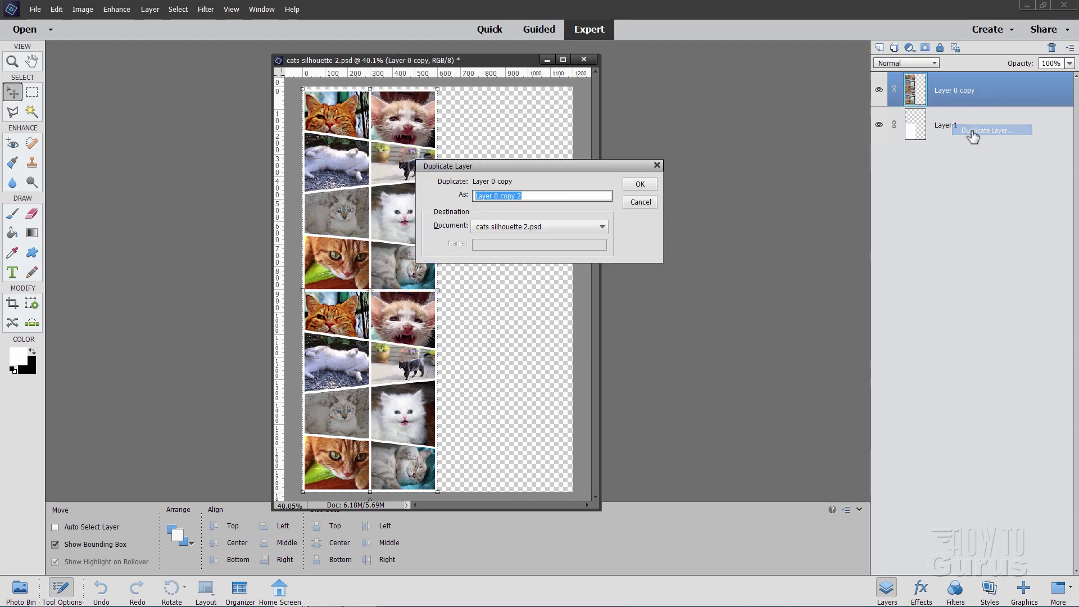
pyautogui.click(647, 181)
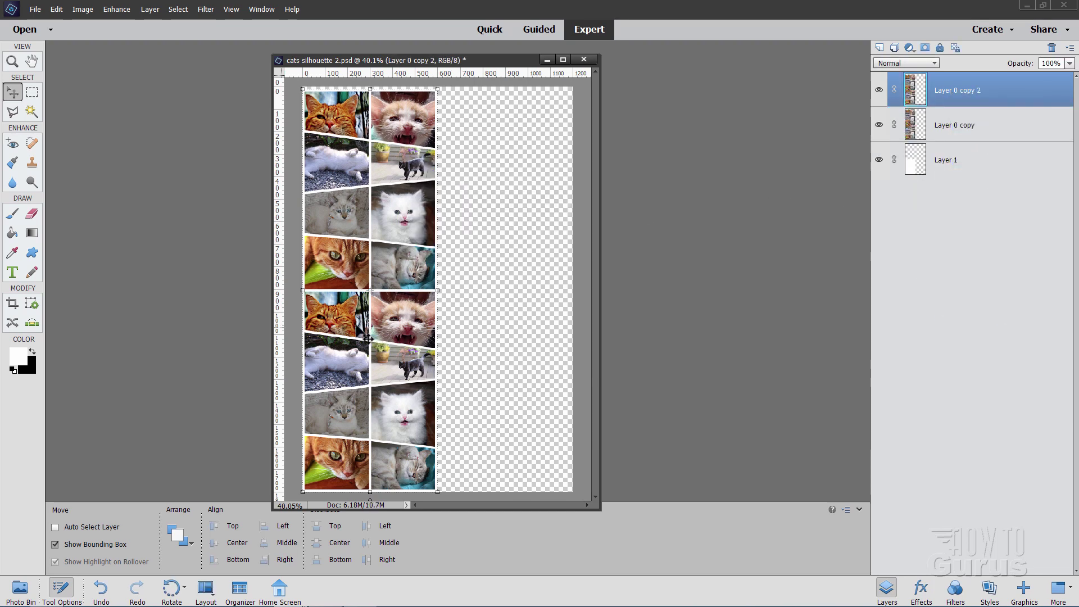
pyautogui.moveTo(368, 338); pyautogui.dragTo(504, 339)
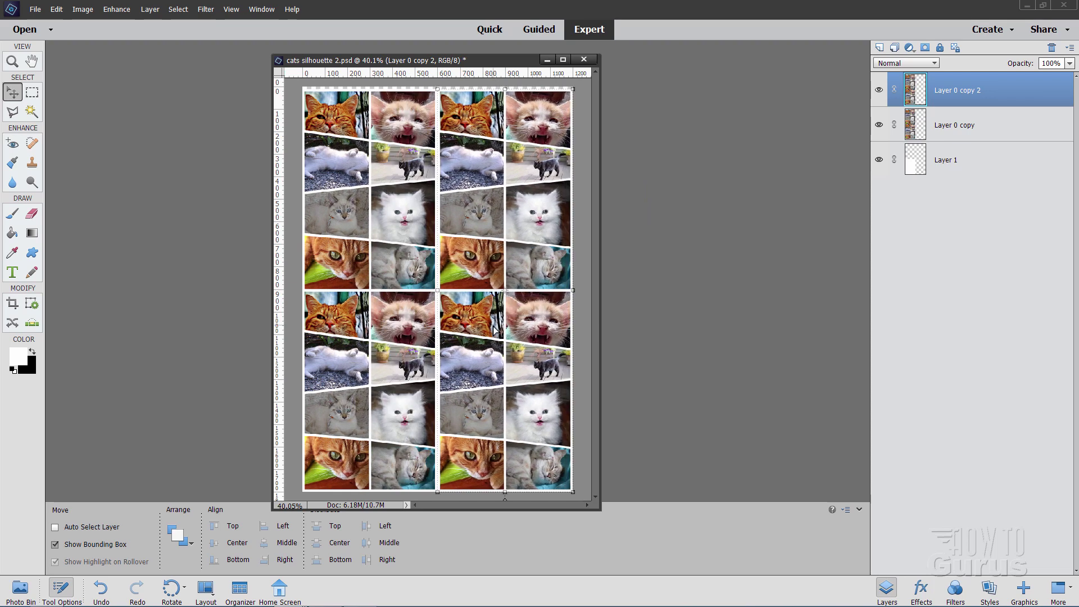
pyautogui.press('Left')
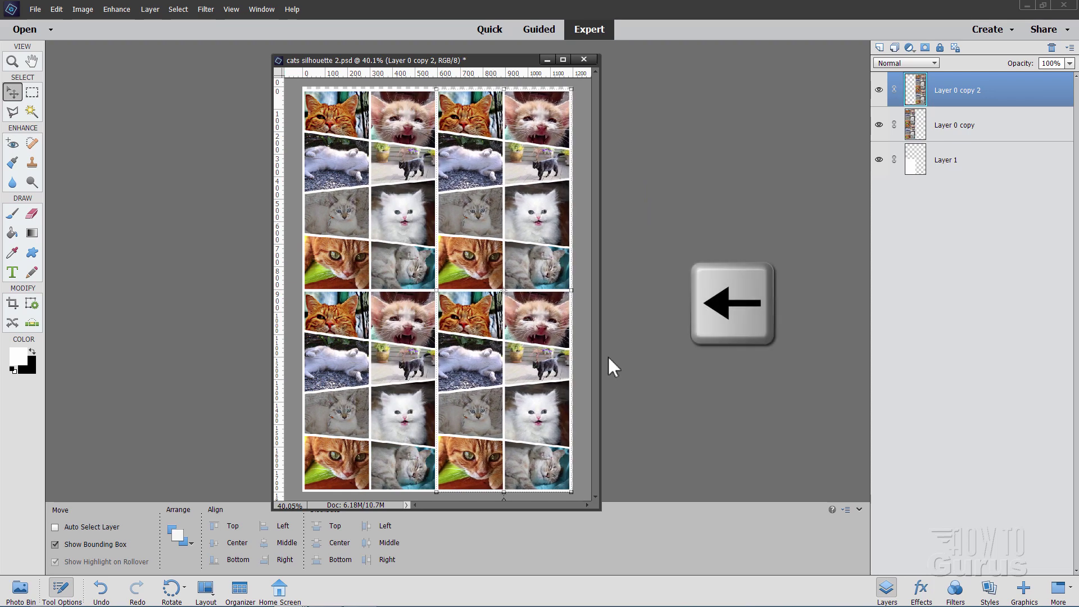
pyautogui.press('Left')
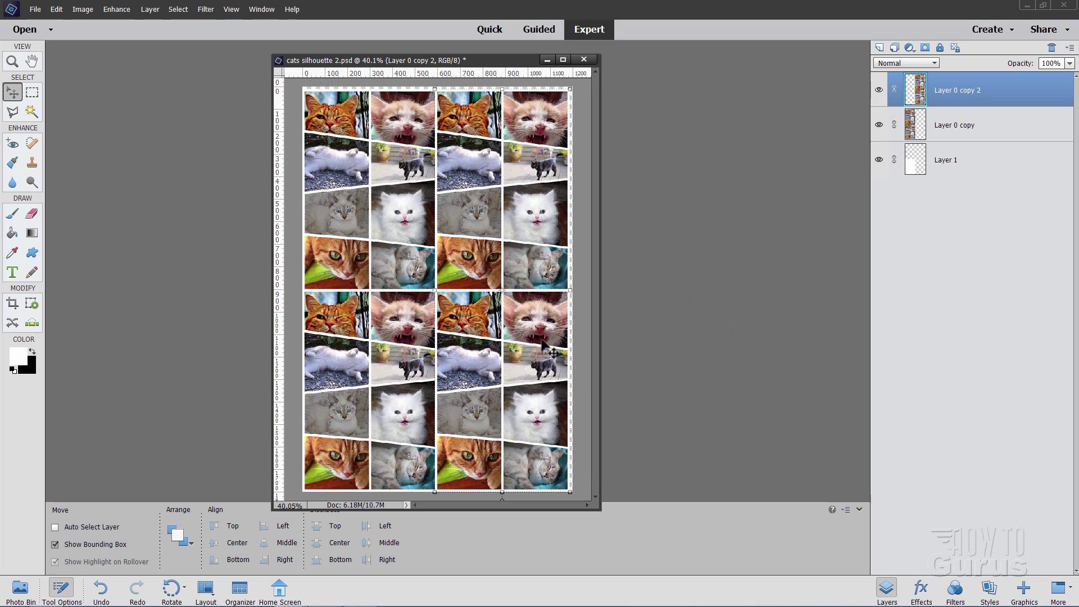
# - Merge both collage columns into a single layer above Layer 1
pyautogui.keyDown('ctrl'); pyautogui.click(962, 127); pyautogui.keyUp('ctrl')
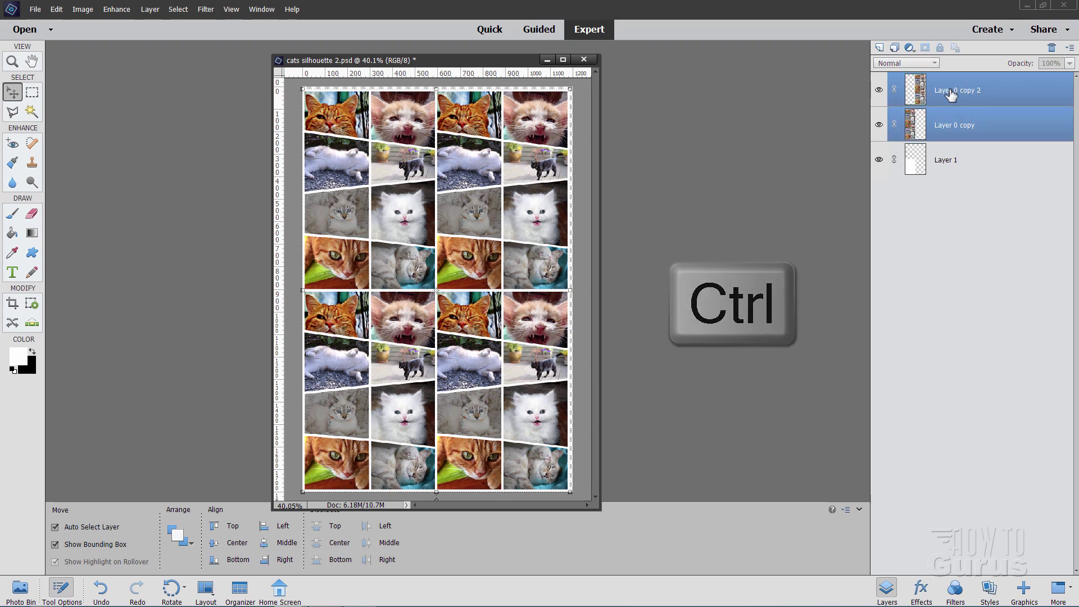
pyautogui.rightClick(962, 127)
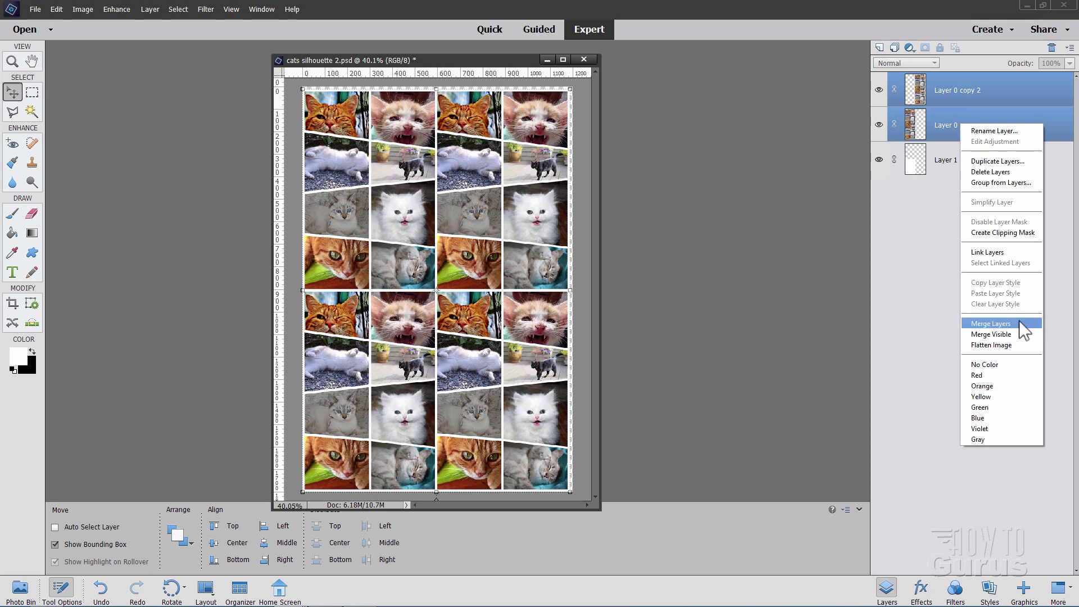
pyautogui.click(991, 324)
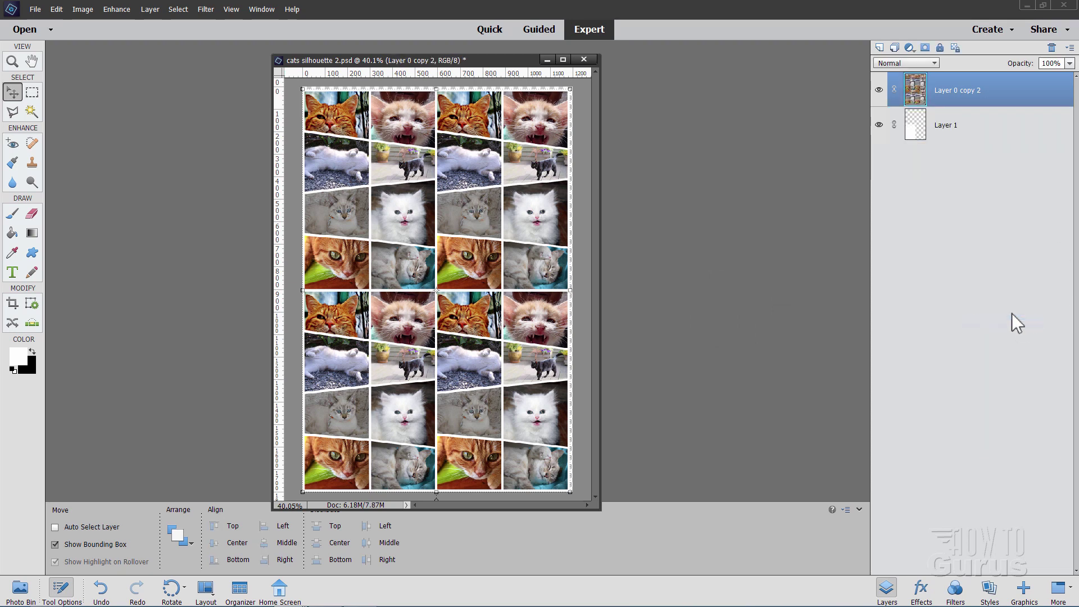
# - With Layer 0 copy 2 hidden, fill Layer 1 white using the Paint Bucket, then show it again
pyautogui.click(879, 90)
pyautogui.click(977, 136)
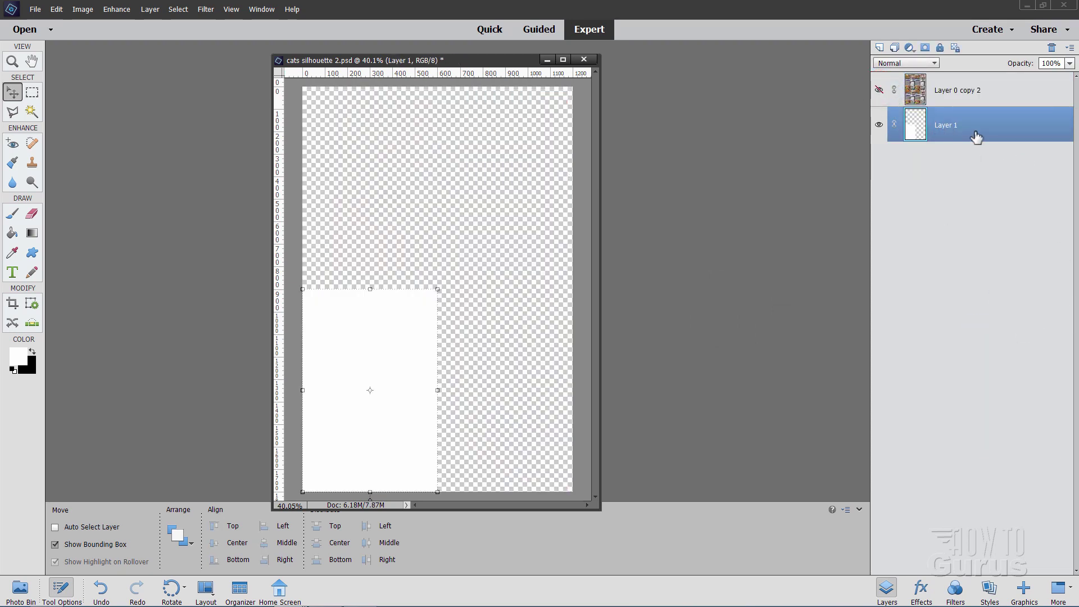
pyautogui.click(13, 233)
pyautogui.click(426, 208)
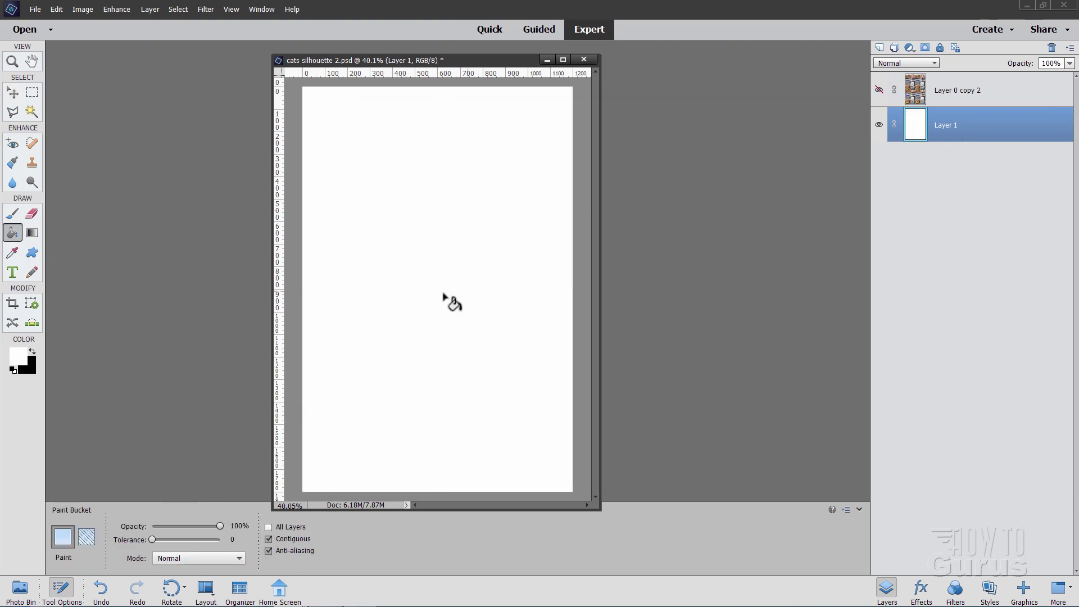
pyautogui.click(12, 92)
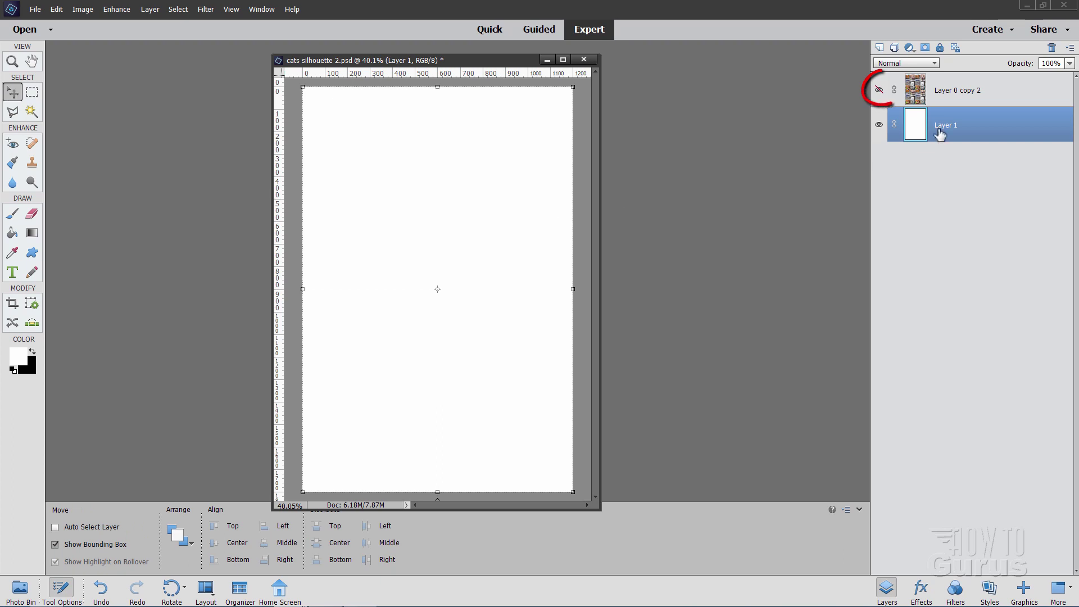
pyautogui.click(880, 90)
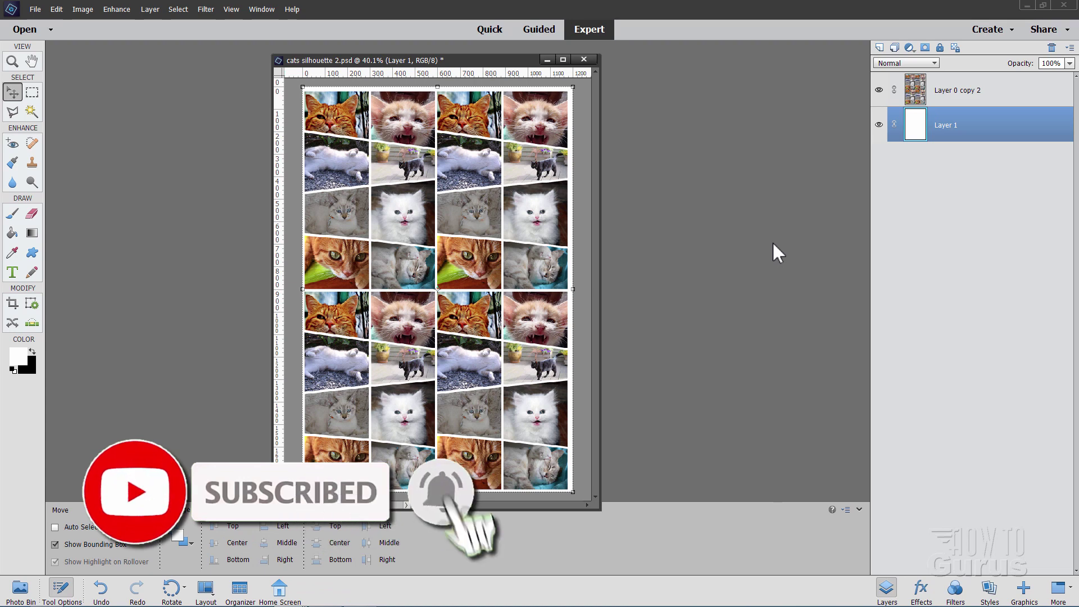
# - Place the sitting-cat shape from Graphics above Layer 0 copy 2, scaled to 668.17%
pyautogui.click(967, 97)
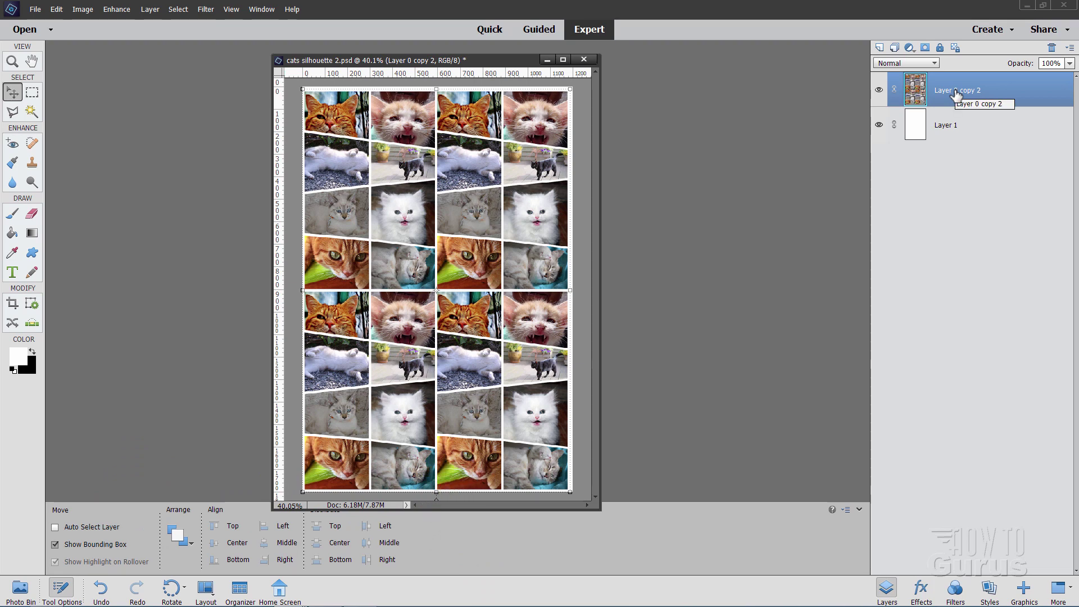
pyautogui.click(1024, 587)
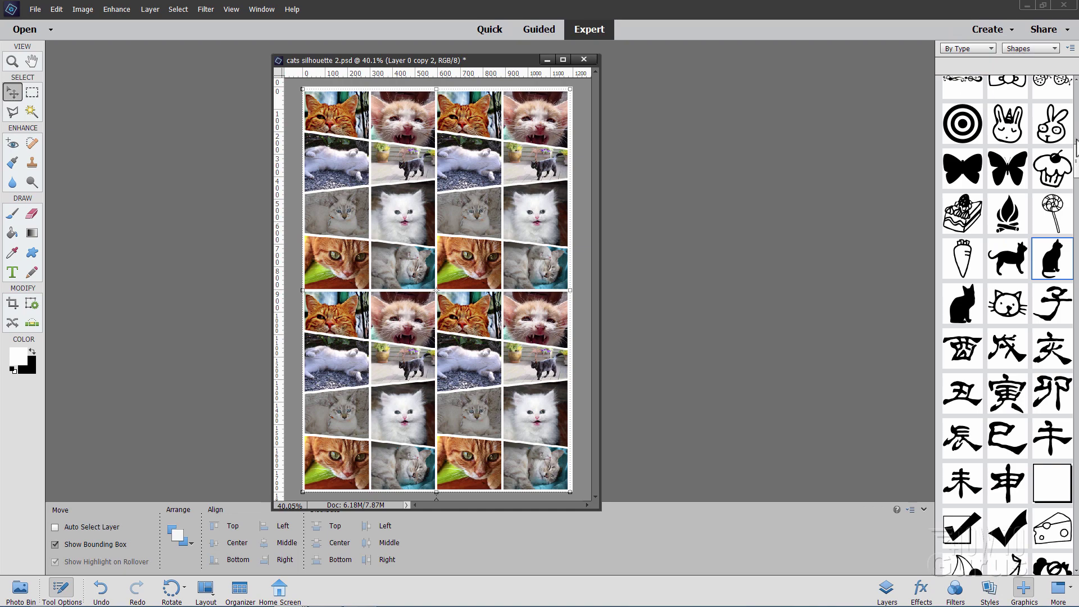
pyautogui.moveTo(1077, 160); pyautogui.dragTo(1077, 96)
pyautogui.scroll(-20, 1035, 269)
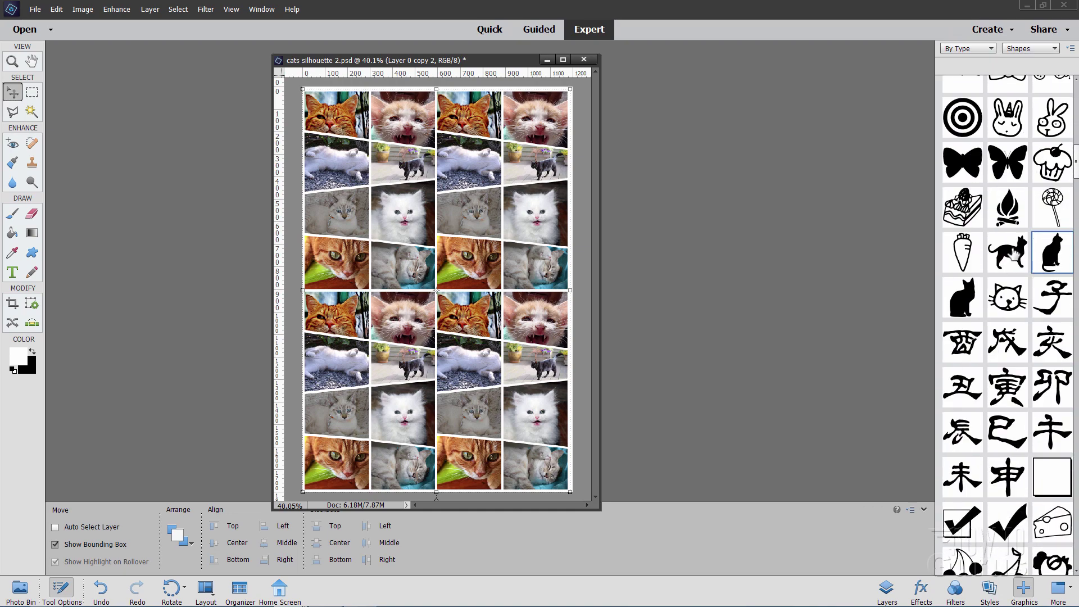
pyautogui.doubleClick(1056, 260)
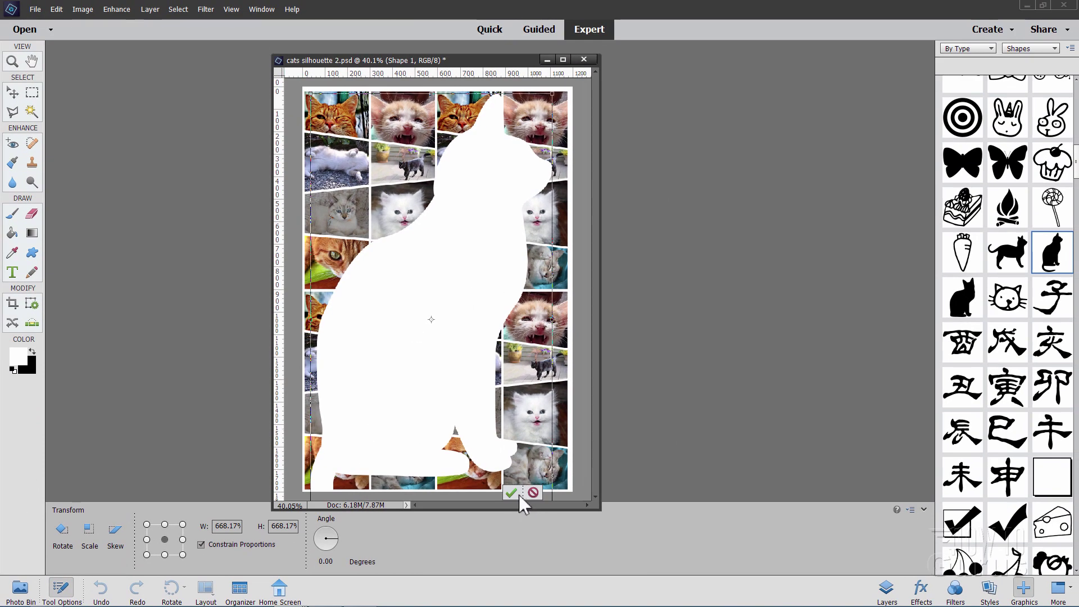
pyautogui.click(512, 492)
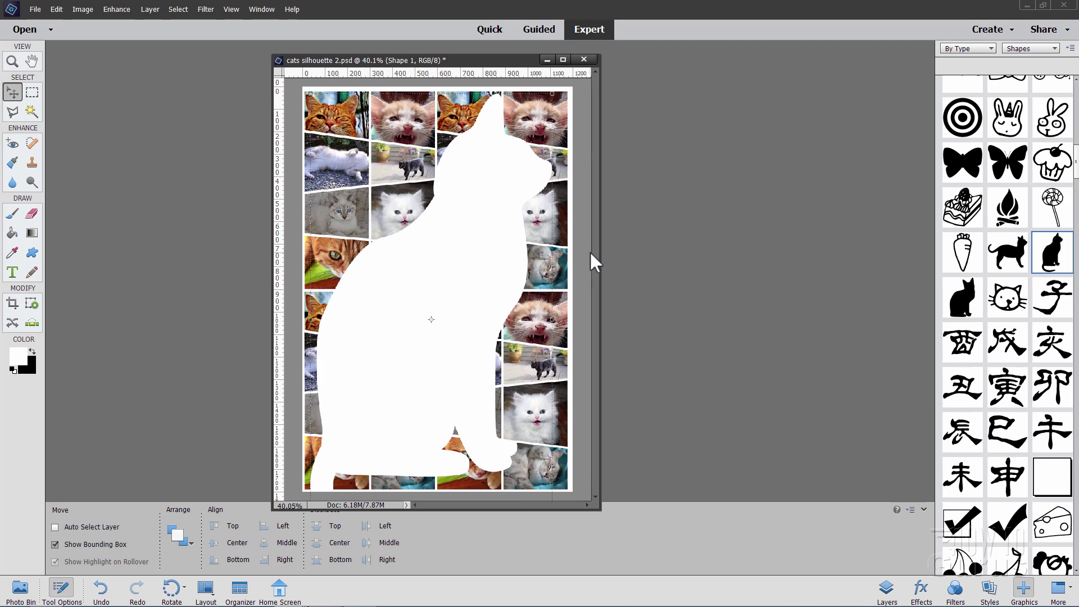
# - Load Shape 1's outline as a selection, hide Shape 1, and add a layer mask to Layer 0 copy 2
pyautogui.click(887, 589)
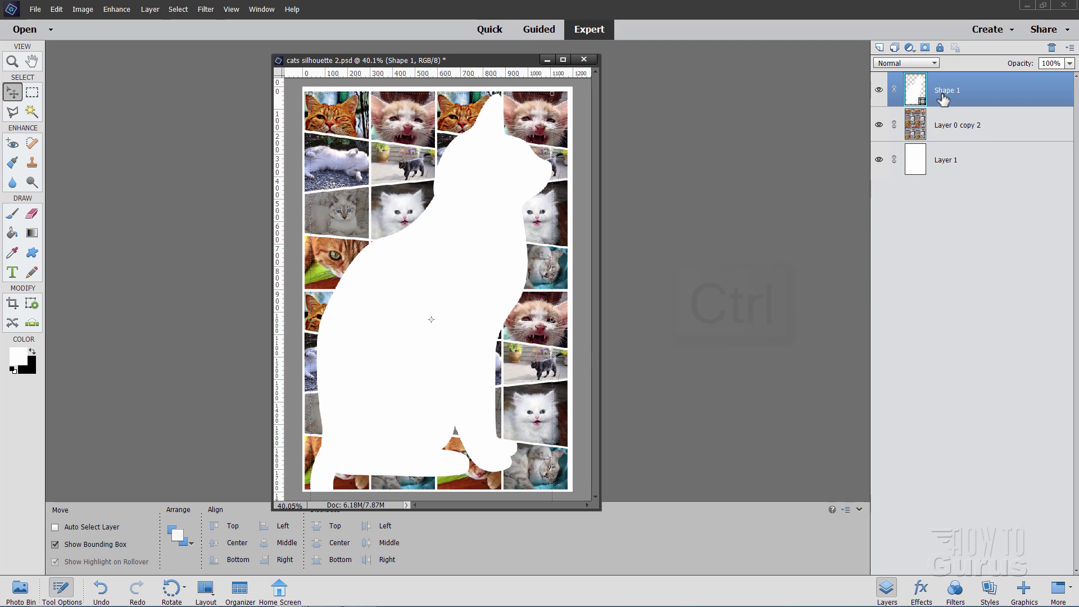
pyautogui.press('ctrl')
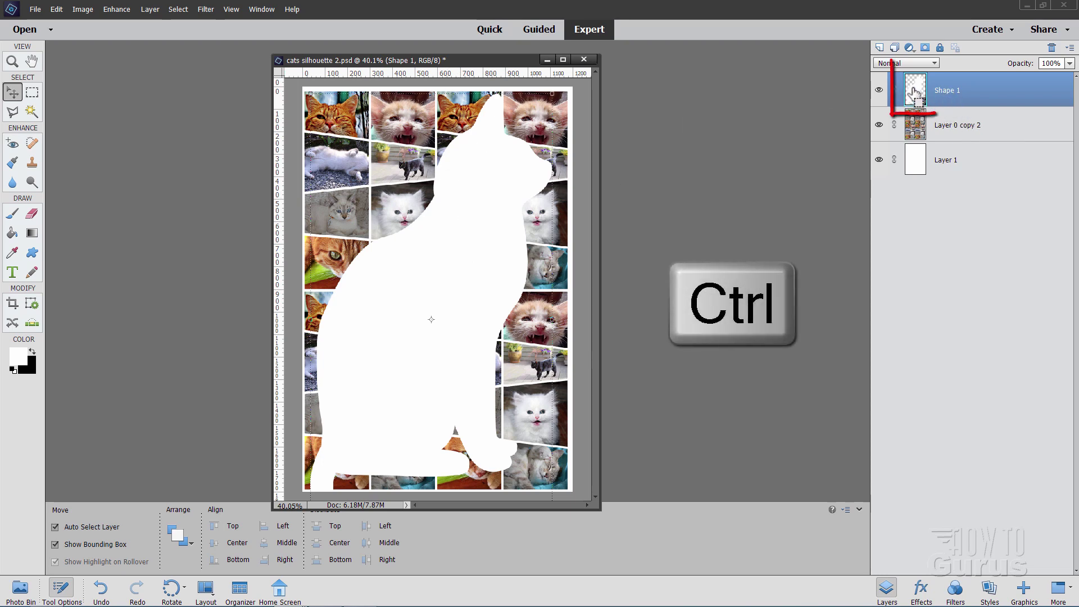
pyautogui.keyDown('ctrl'); pyautogui.click(915, 92); pyautogui.keyUp('ctrl')
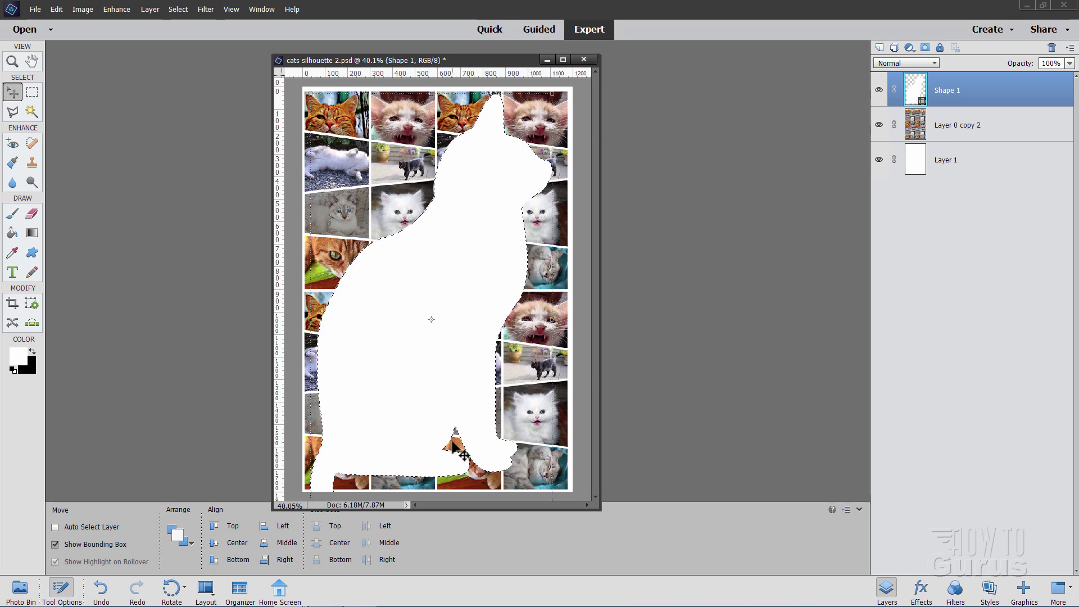
pyautogui.click(880, 91)
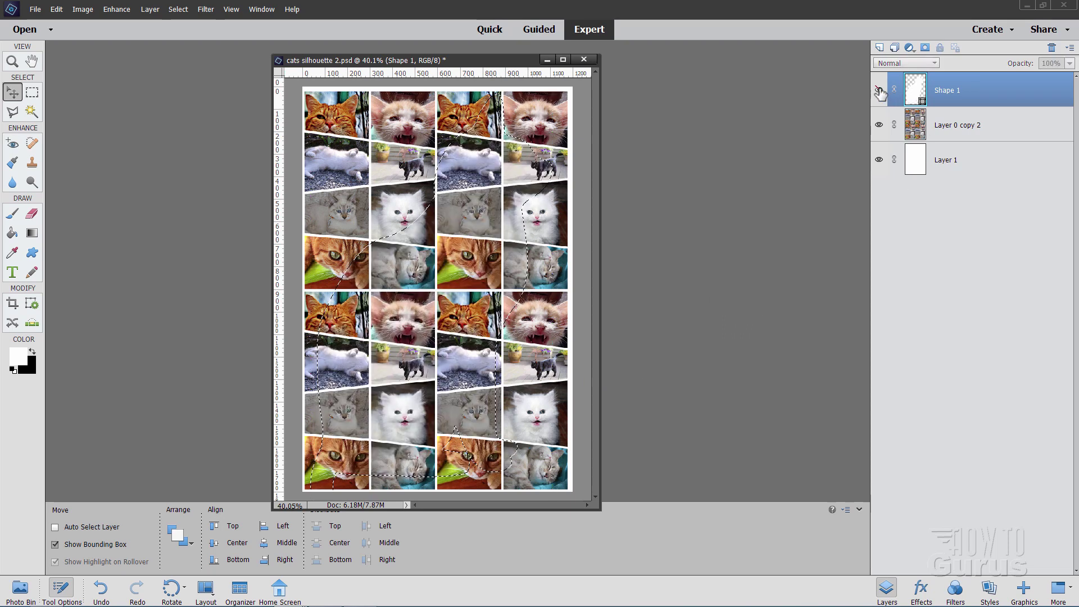
pyautogui.click(962, 134)
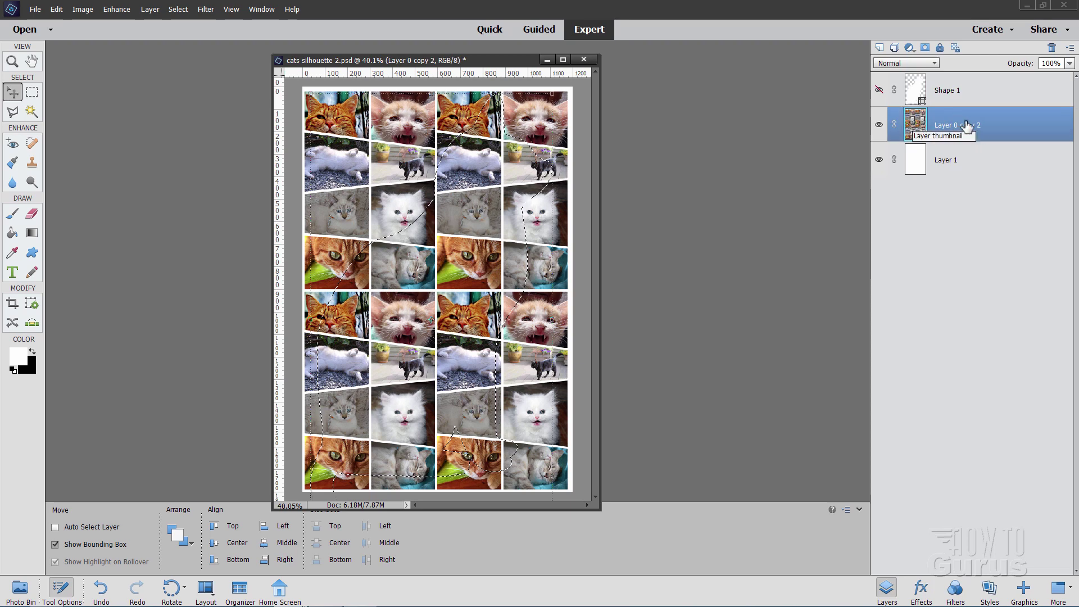
pyautogui.click(925, 48)
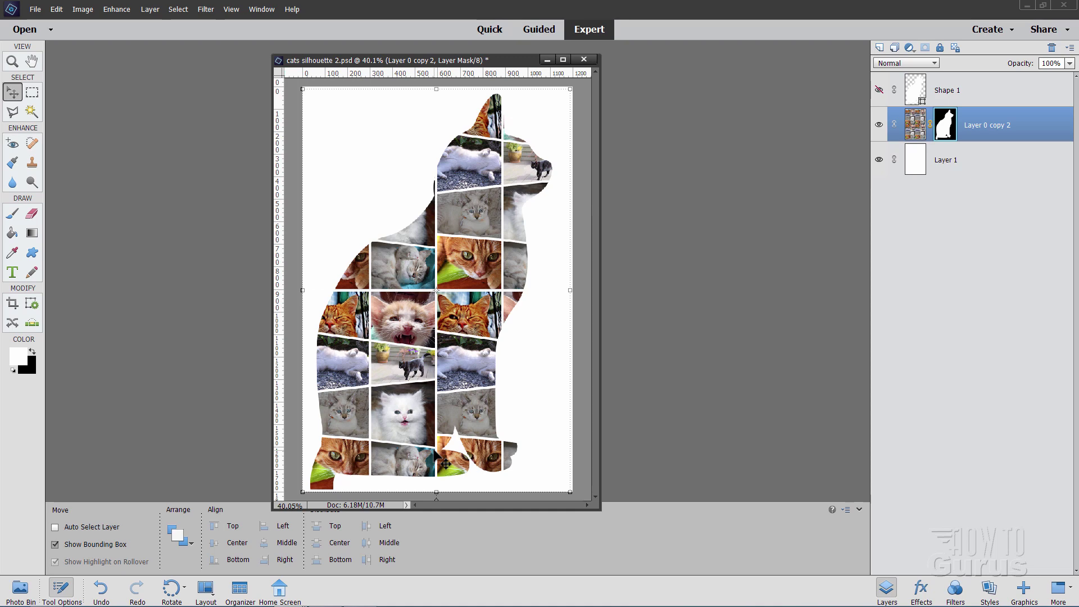
pyautogui.click(922, 133)
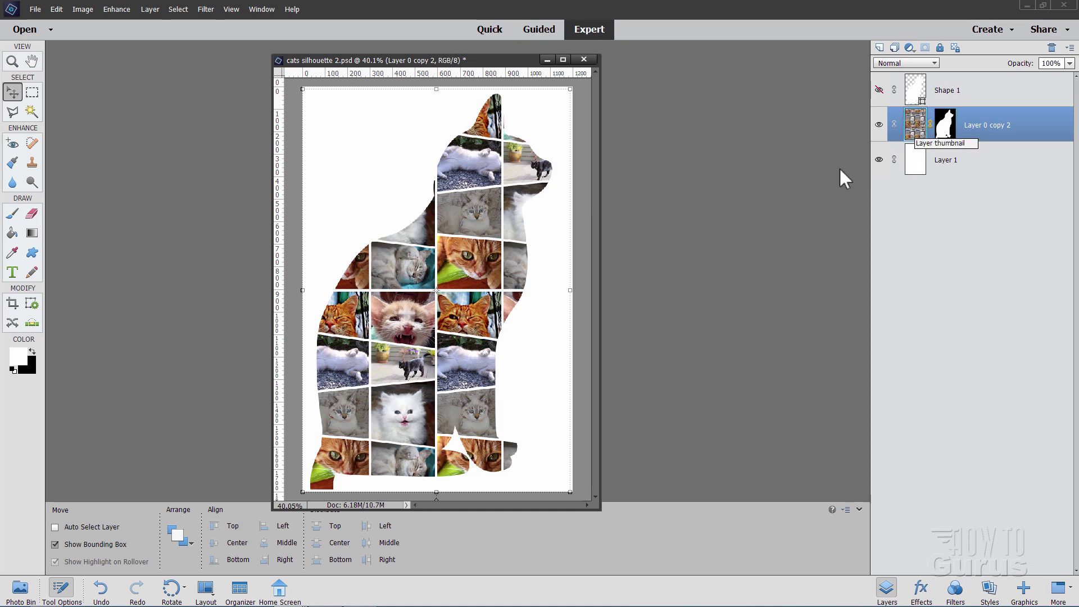
# - Add a drop shadow with 135° angle, 35 px size, 24 px distance and 35% opacity
pyautogui.click(150, 9)
pyautogui.moveTo(176, 68)
pyautogui.click(293, 70)
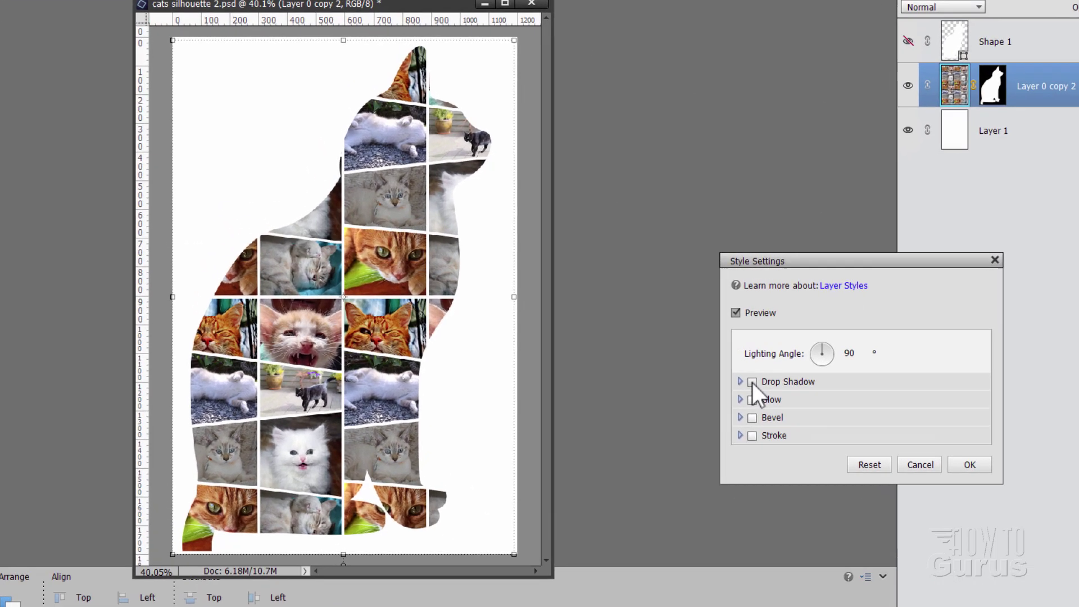
pyautogui.click(757, 356)
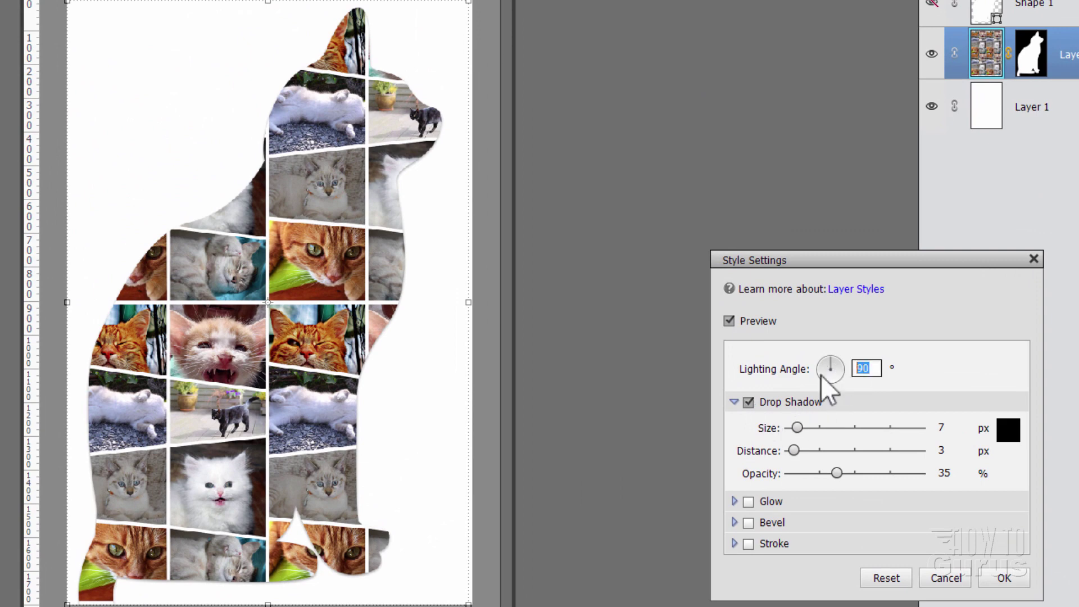
pyautogui.write('135')
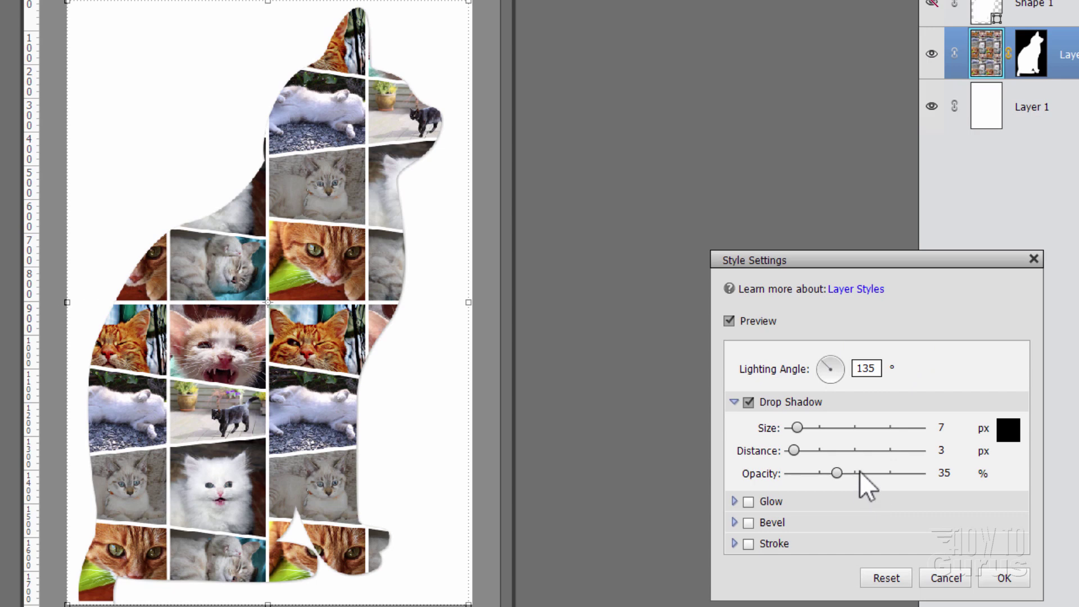
pyautogui.moveTo(798, 449)
pyautogui.mouseDown()
pyautogui.moveTo(826, 451)
pyautogui.moveTo(813, 454)
pyautogui.moveTo(798, 430)
pyautogui.moveTo(807, 430)
pyautogui.mouseUp()
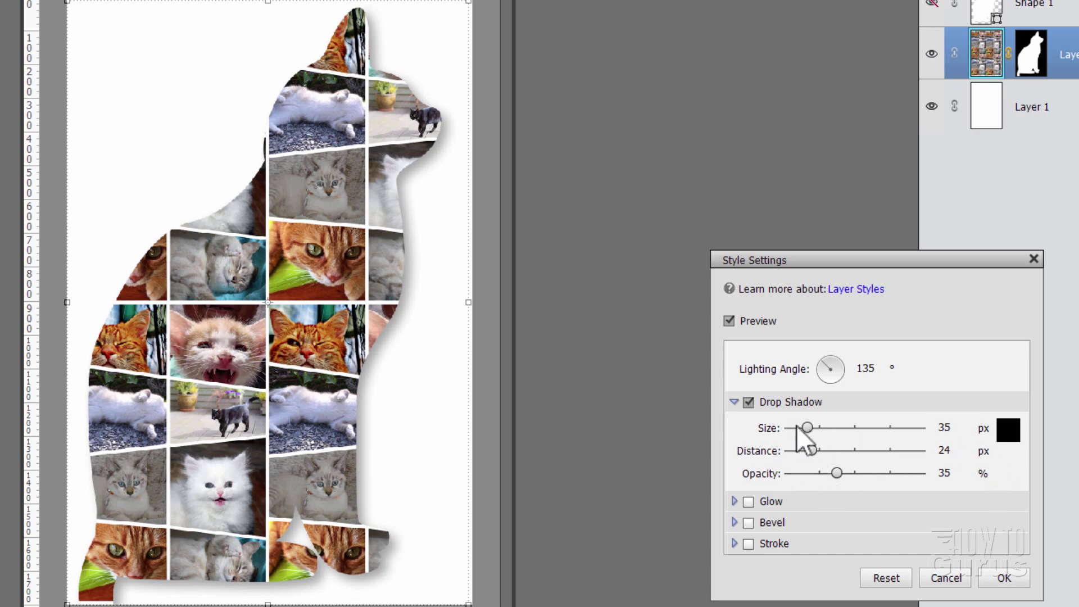
pyautogui.click(1007, 577)
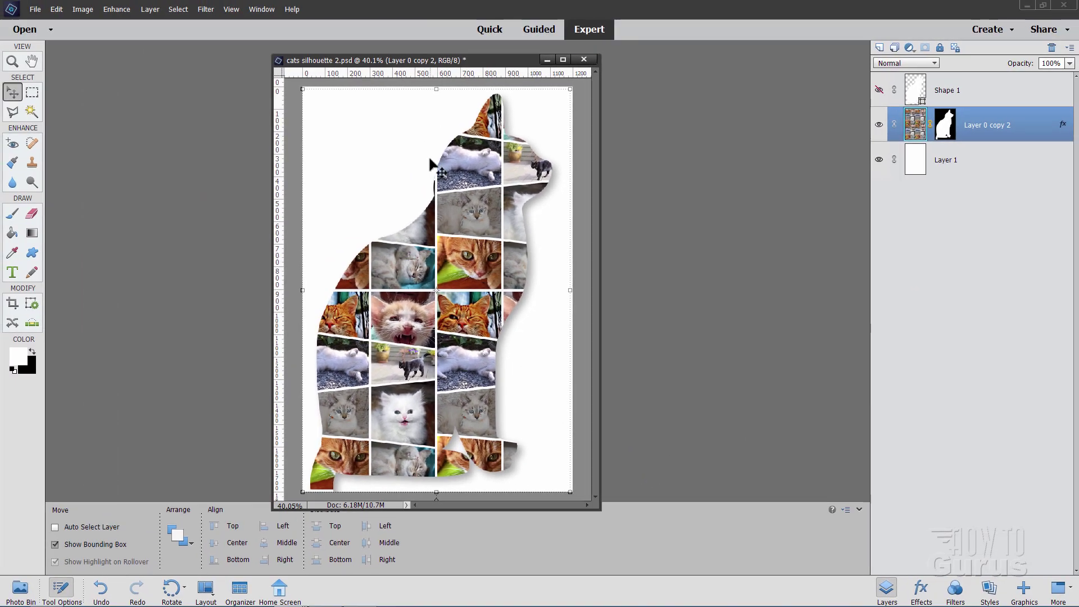
# - Move and enlarge the document window, then zoom the view to 54%
pyautogui.moveTo(409, 59); pyautogui.dragTo(348, 7)
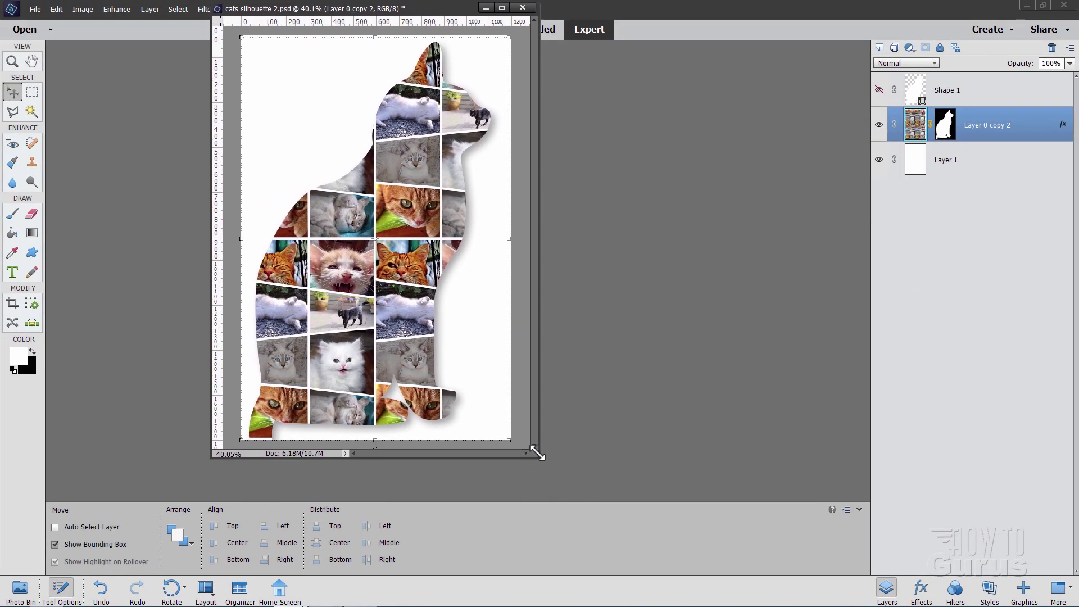
pyautogui.moveTo(537, 458); pyautogui.dragTo(633, 520)
pyautogui.moveTo(768, 590); pyautogui.dragTo(776, 599)
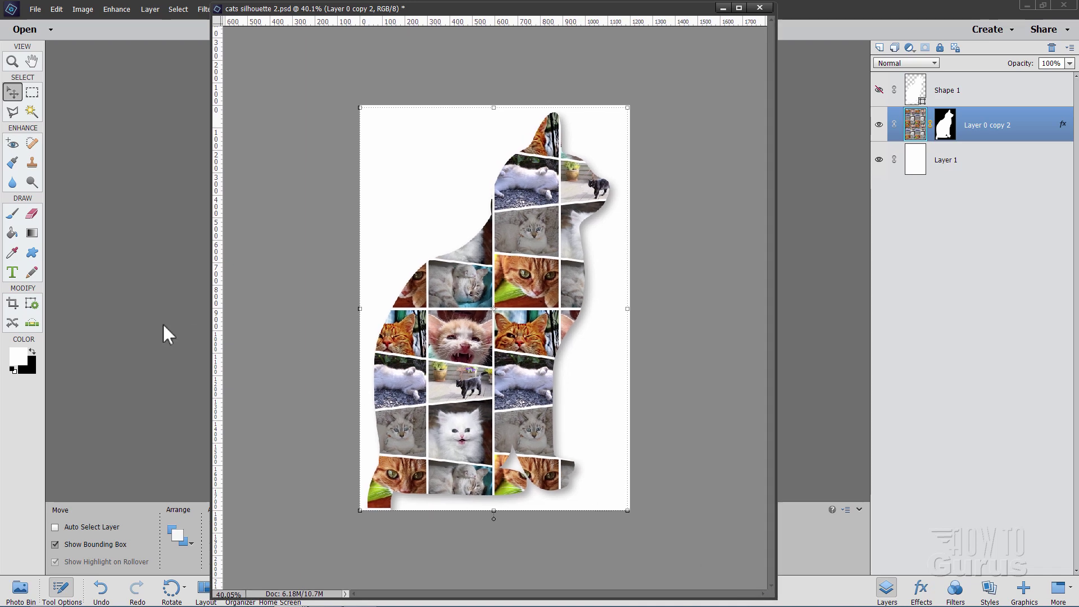
pyautogui.click(14, 62)
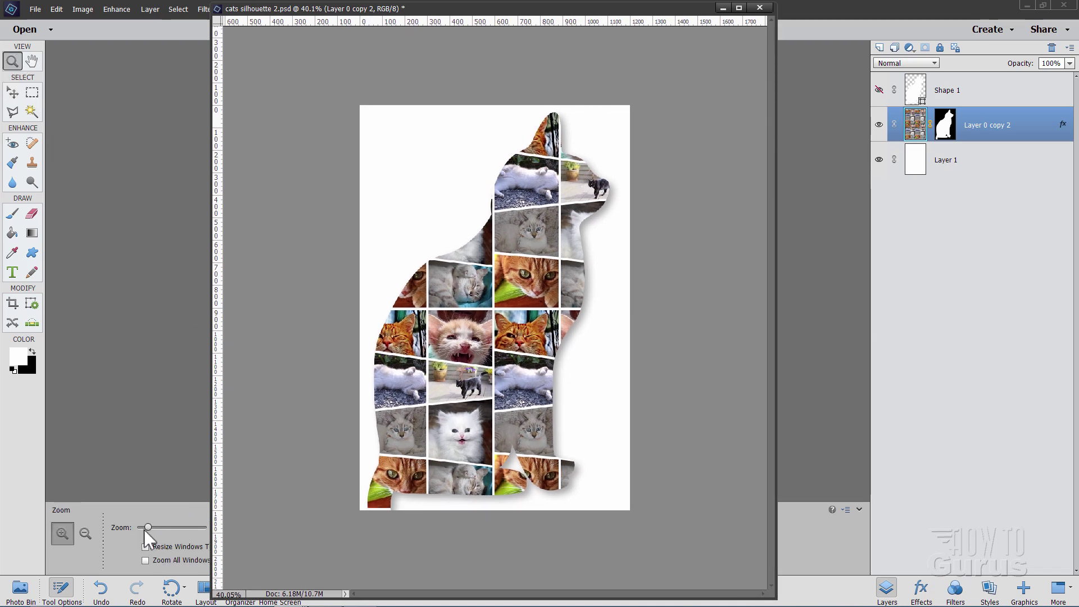
pyautogui.moveTo(145, 530); pyautogui.dragTo(151, 525)
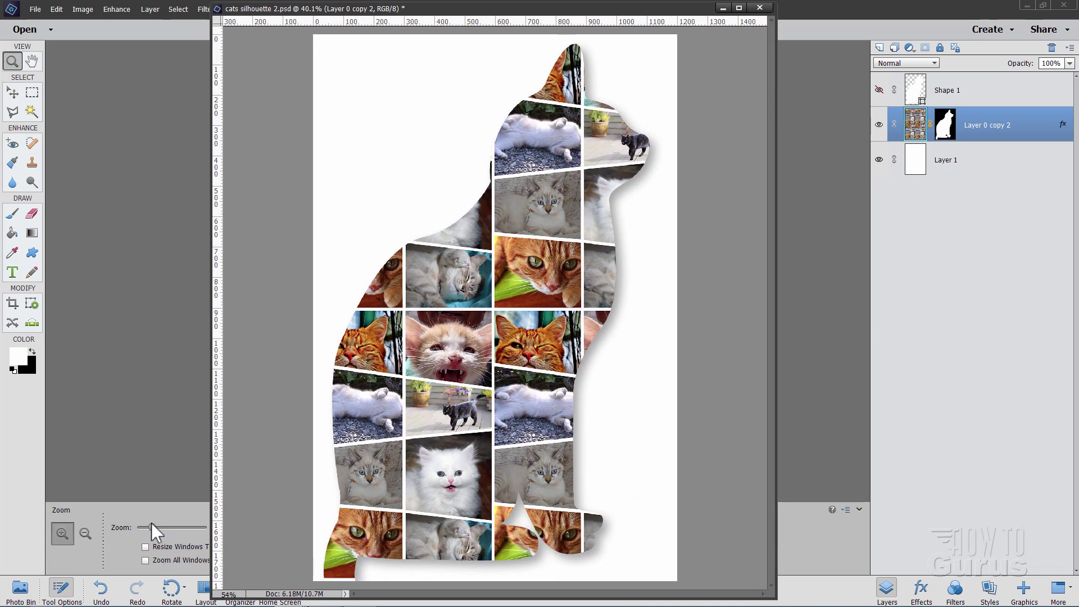
pyautogui.click(12, 92)
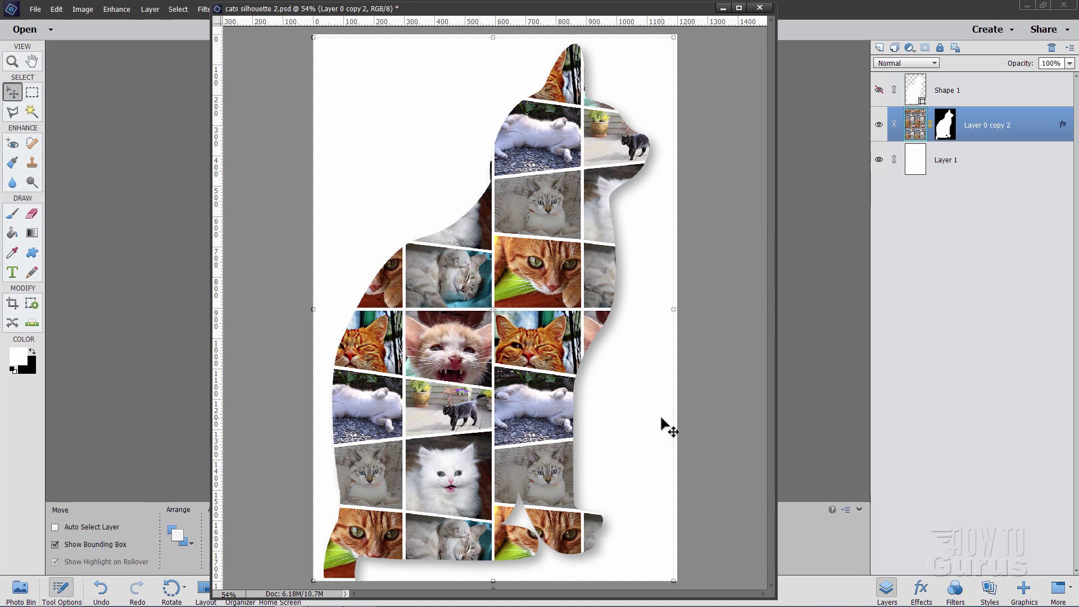